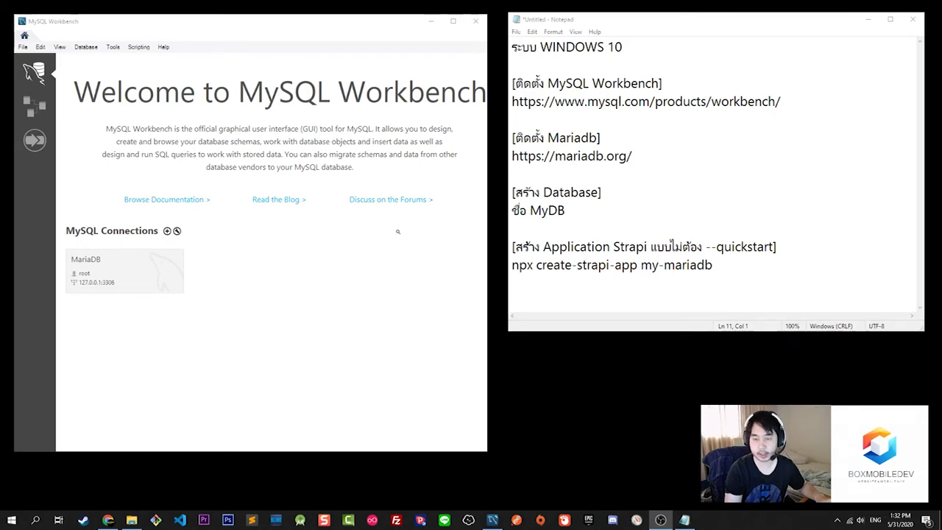
# Review the setup notes, highlighting Strapi, --quickstart, and the MySQL Workbench and MariaDB download URLs.
pyautogui.moveTo(613, 246); pyautogui.dragTo(648, 247)
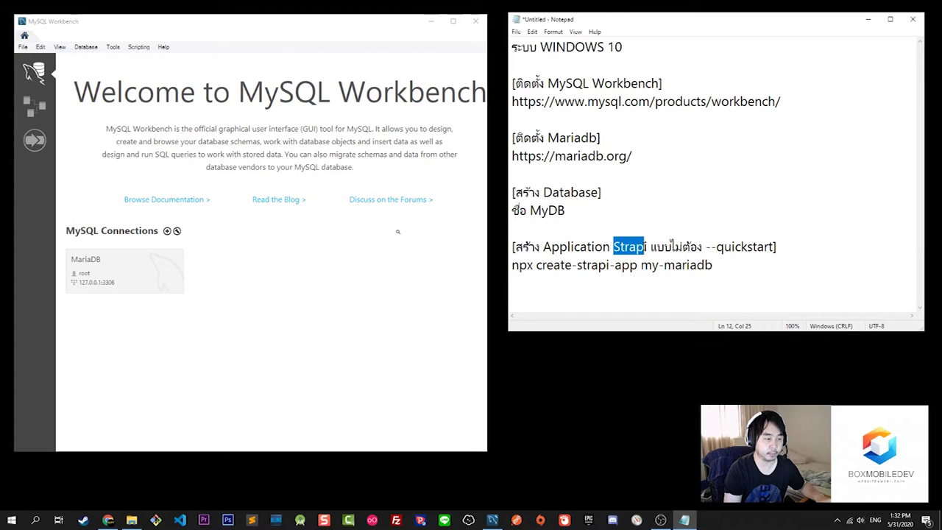
pyautogui.click(632, 210)
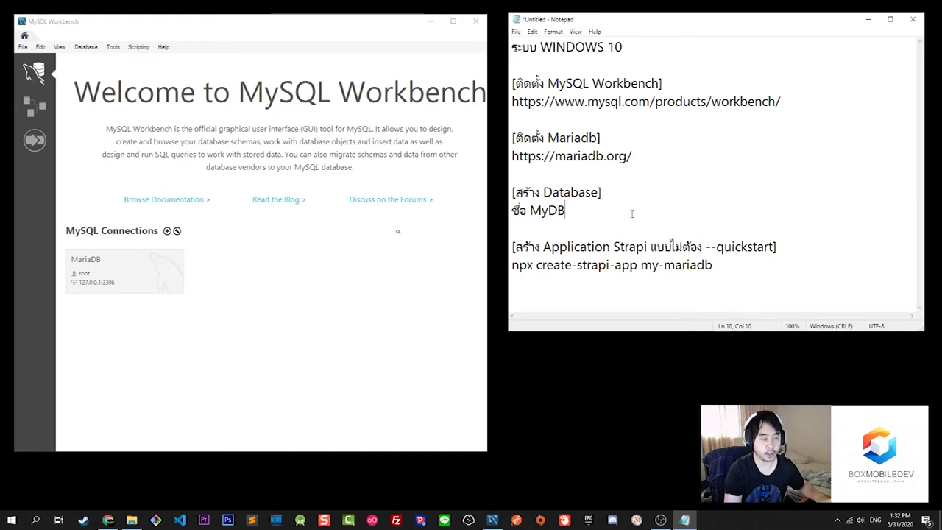
pyautogui.moveTo(773, 247); pyautogui.dragTo(706, 246)
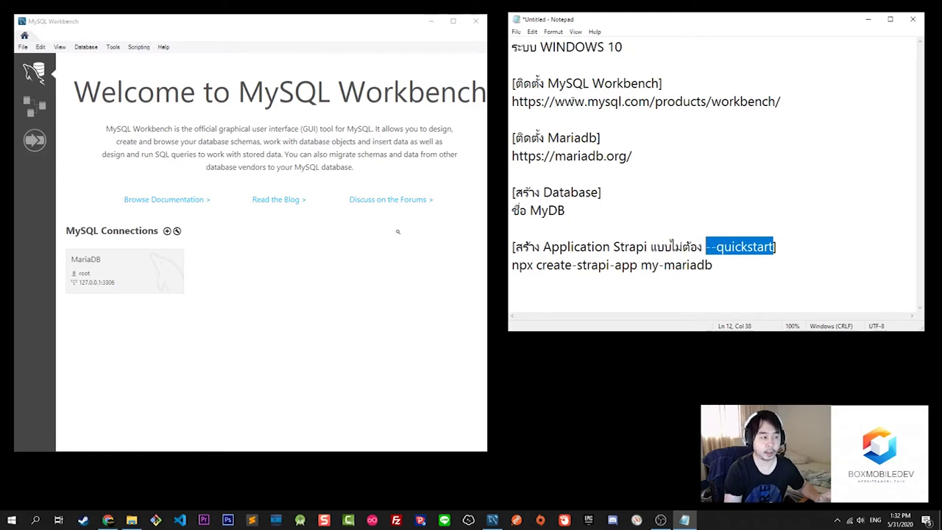
pyautogui.press('Down')
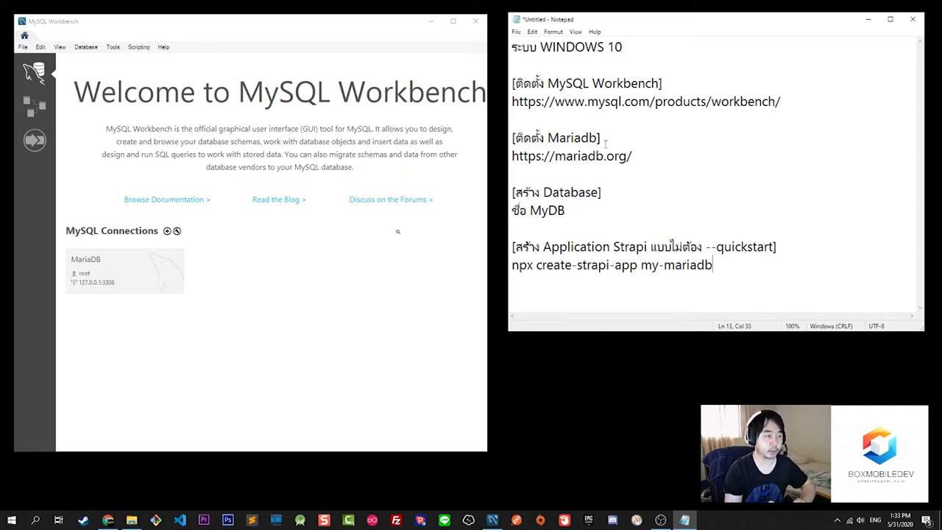
pyautogui.moveTo(781, 102); pyautogui.dragTo(513, 101)
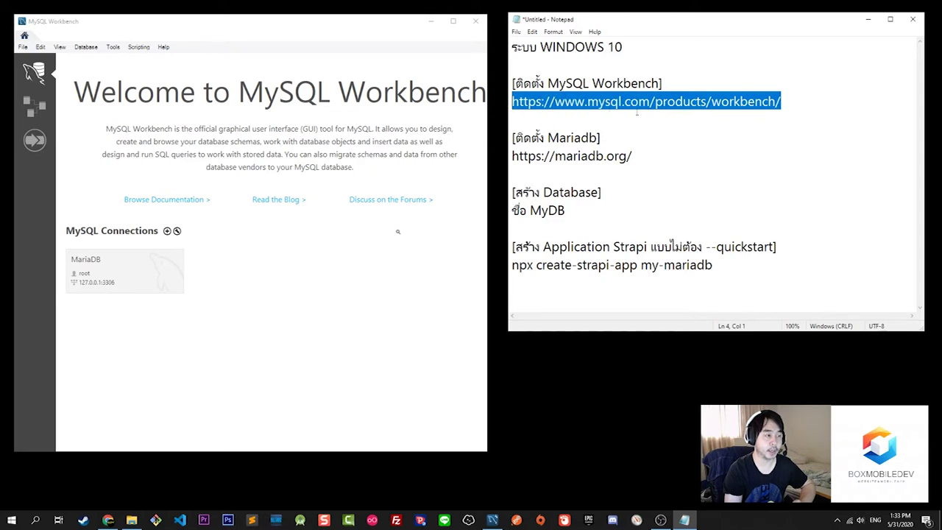
pyautogui.click(388, 26)
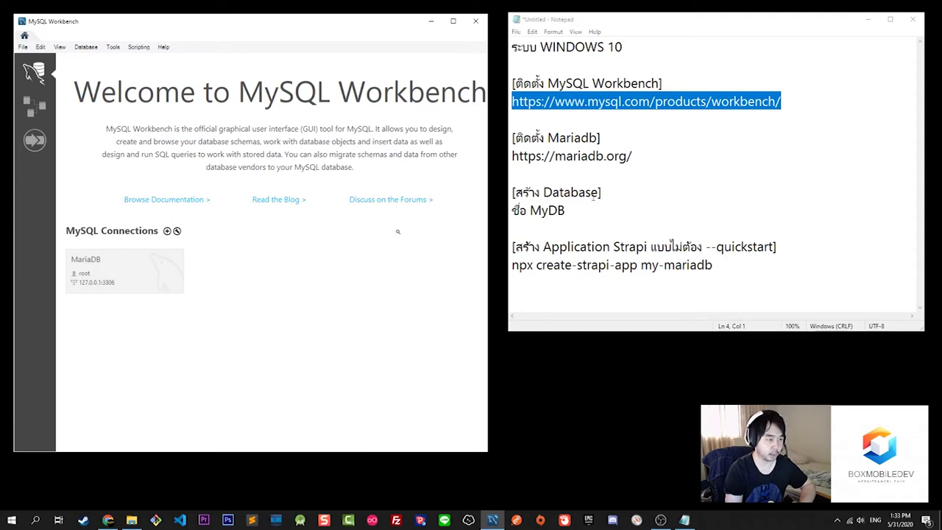
pyautogui.moveTo(633, 156); pyautogui.dragTo(511, 156)
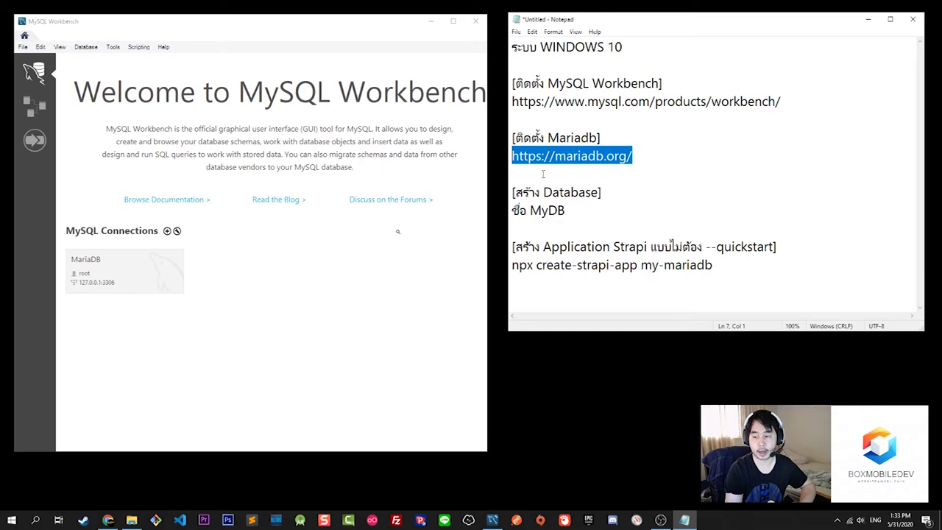
pyautogui.click(307, 275)
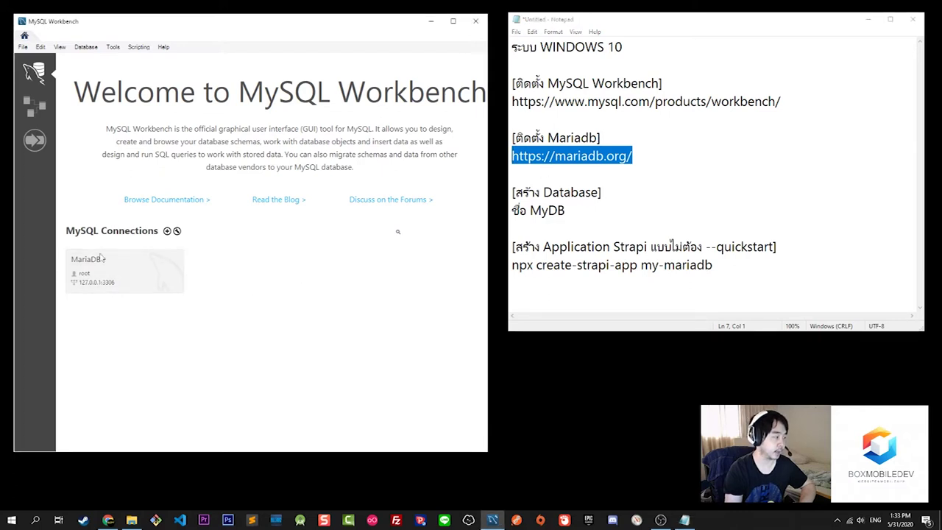
# Test the MariaDB connection in the connections manager until it reports success.
pyautogui.click(176, 231)
pyautogui.moveTo(346, 90); pyautogui.dragTo(610, 90)
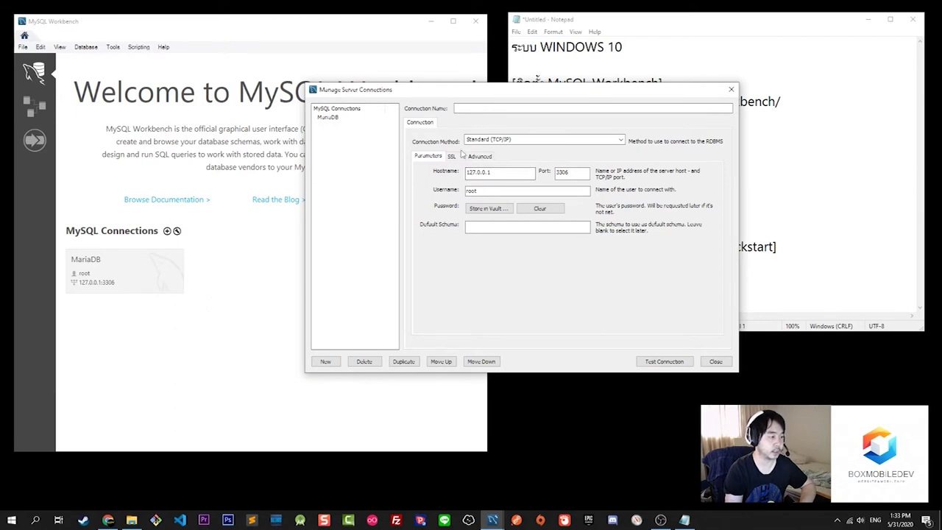
pyautogui.click(328, 118)
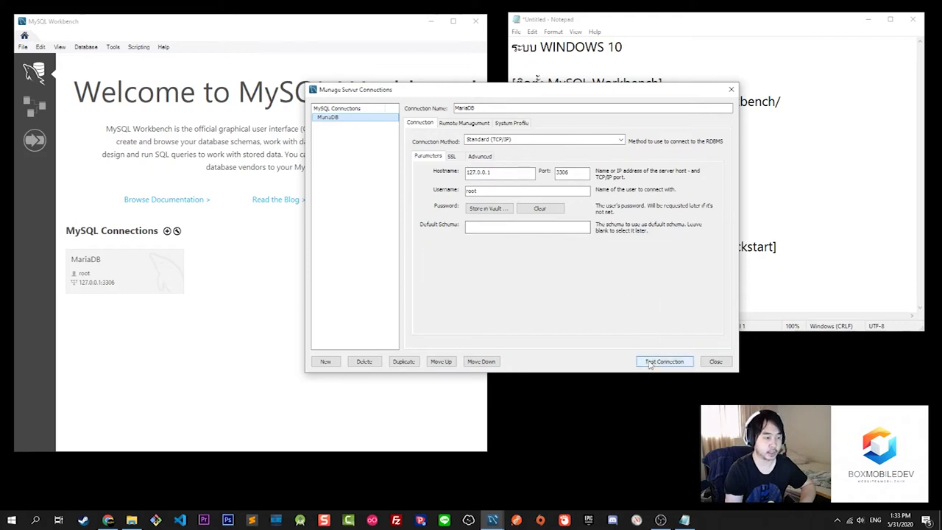
pyautogui.moveTo(626, 97)
pyautogui.mouseDown()
pyautogui.moveTo(596, 161)
pyautogui.moveTo(699, 155)
pyautogui.mouseUp()
pyautogui.moveTo(538, 152); pyautogui.dragTo(528, 98)
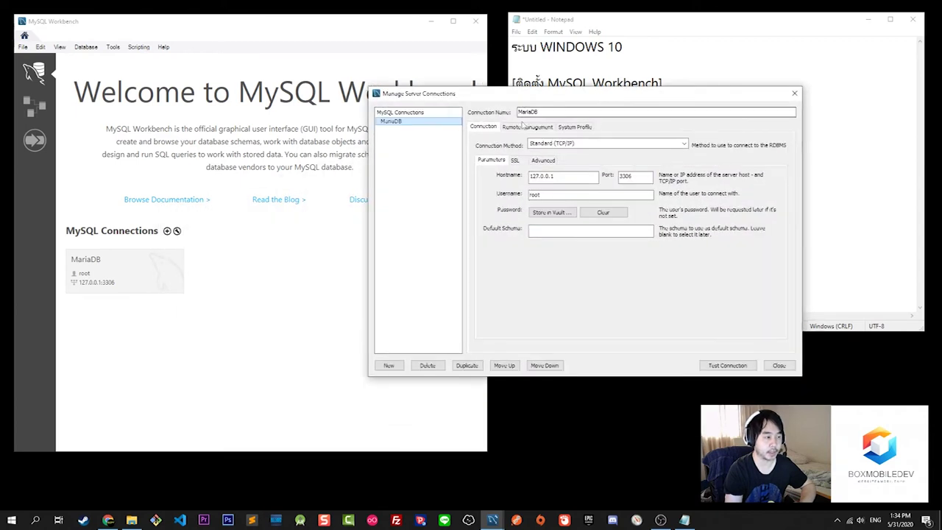
pyautogui.click(727, 365)
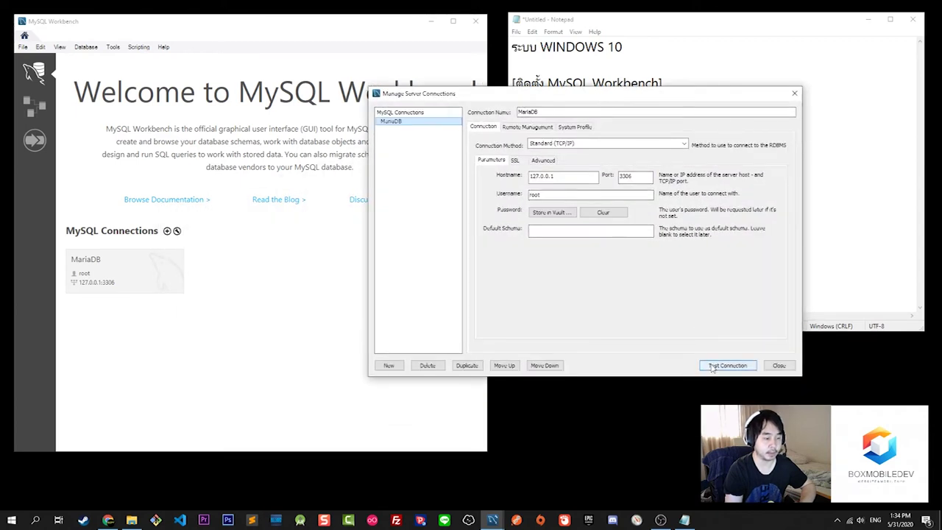
pyautogui.click(498, 297)
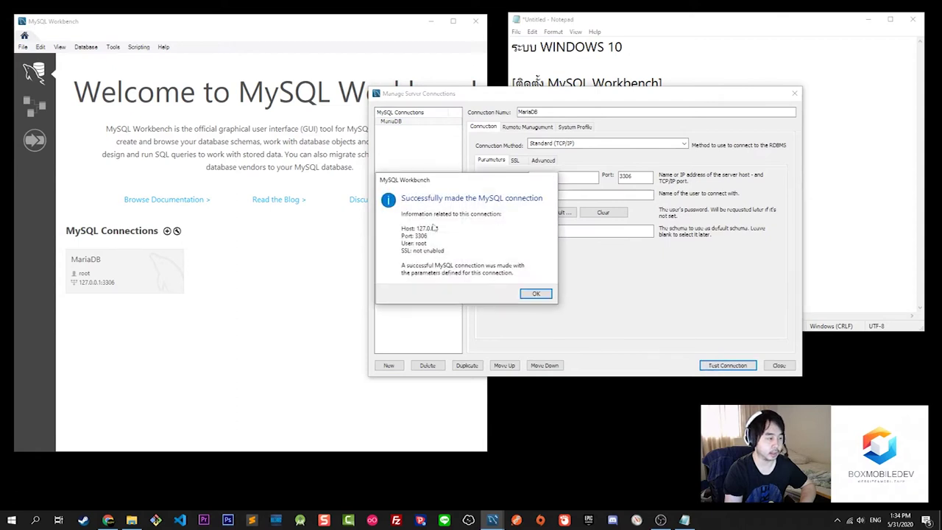
pyautogui.click(536, 294)
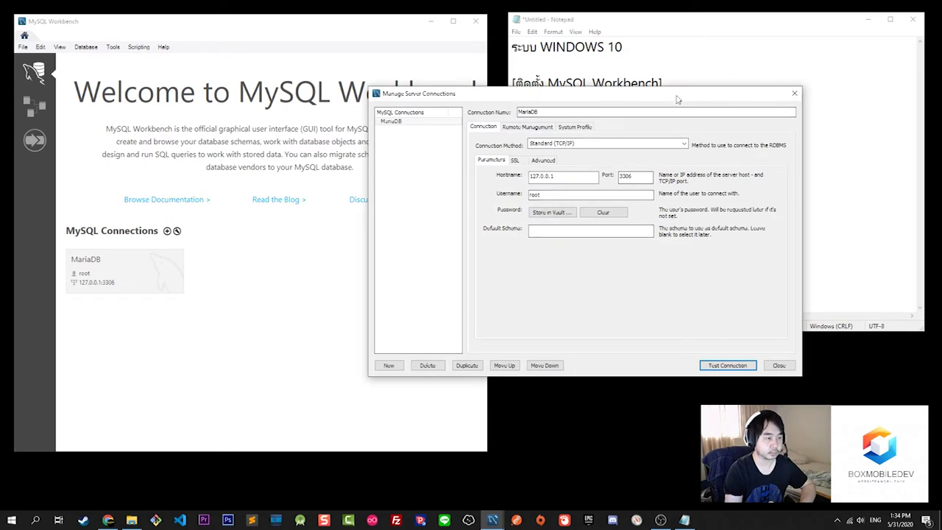
pyautogui.moveTo(681, 94); pyautogui.dragTo(616, 86)
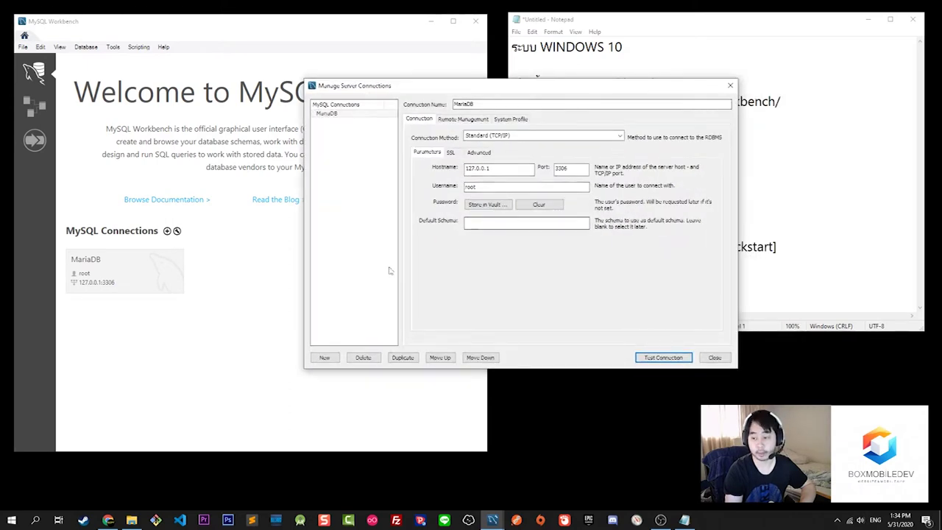
pyautogui.click(713, 358)
# Check the database name MyDB in the notes and open the MariaDB connection.
pyautogui.click(567, 210)
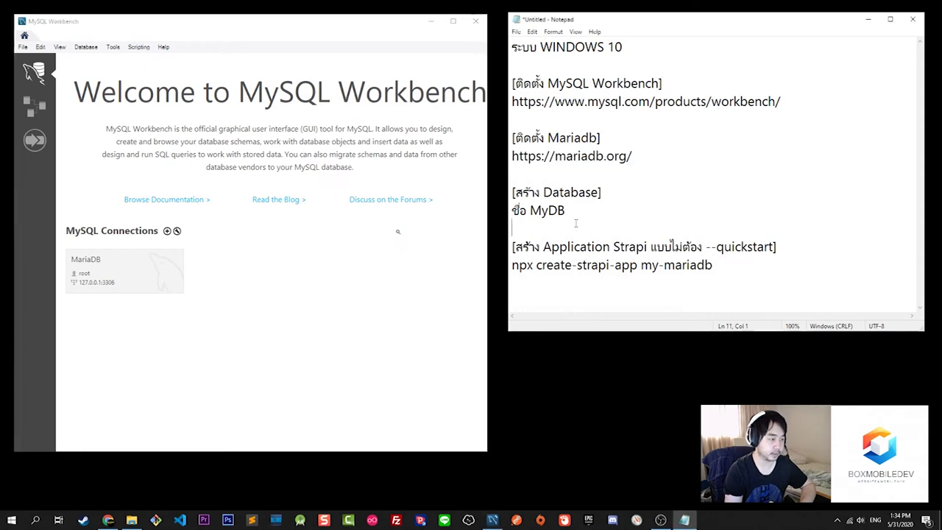
pyautogui.moveTo(566, 211); pyautogui.dragTo(530, 210)
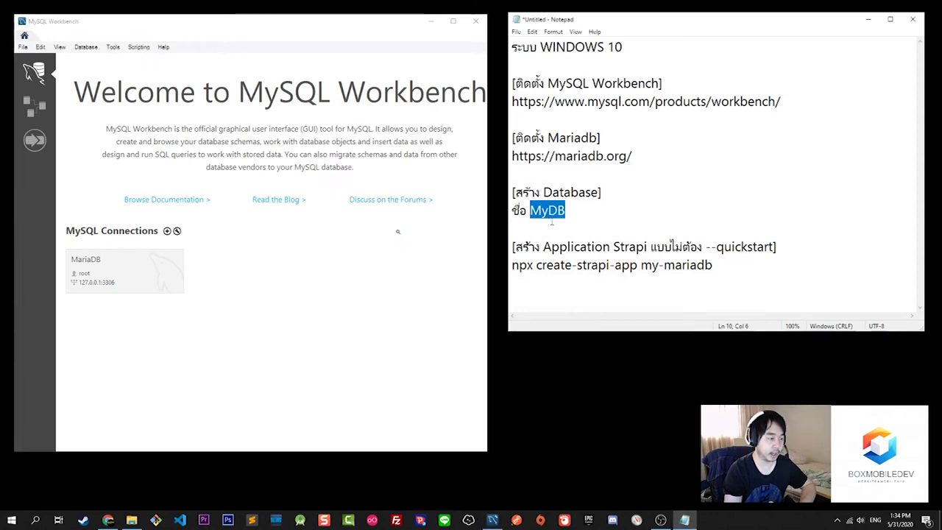
pyautogui.click(530, 210)
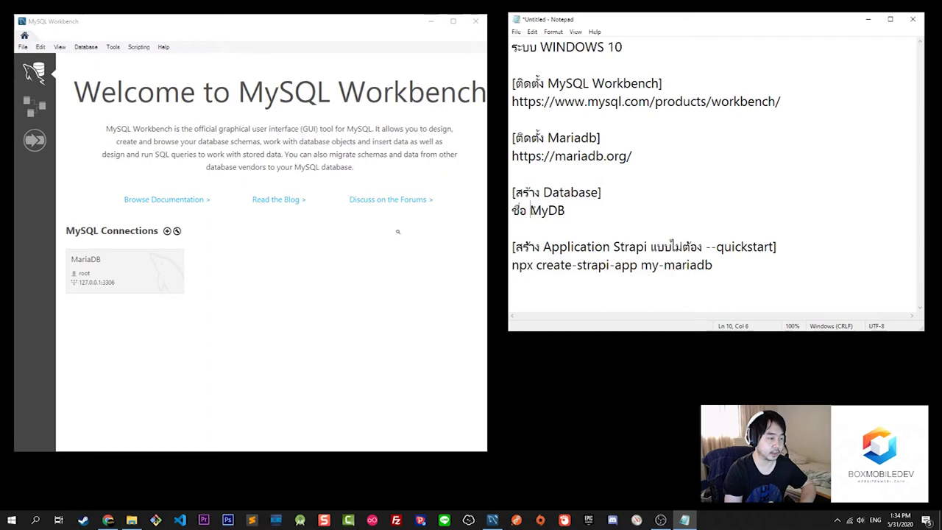
pyautogui.moveTo(530, 210); pyautogui.dragTo(566, 210)
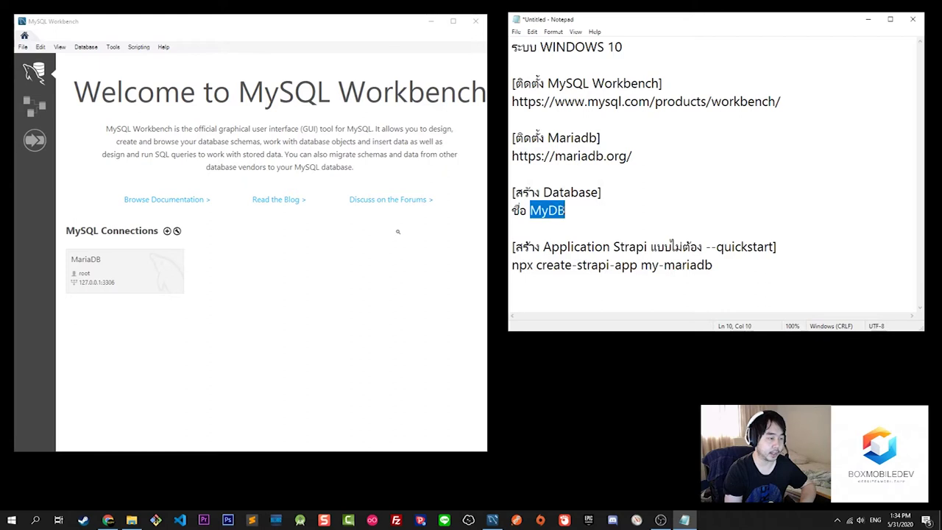
pyautogui.click(166, 268)
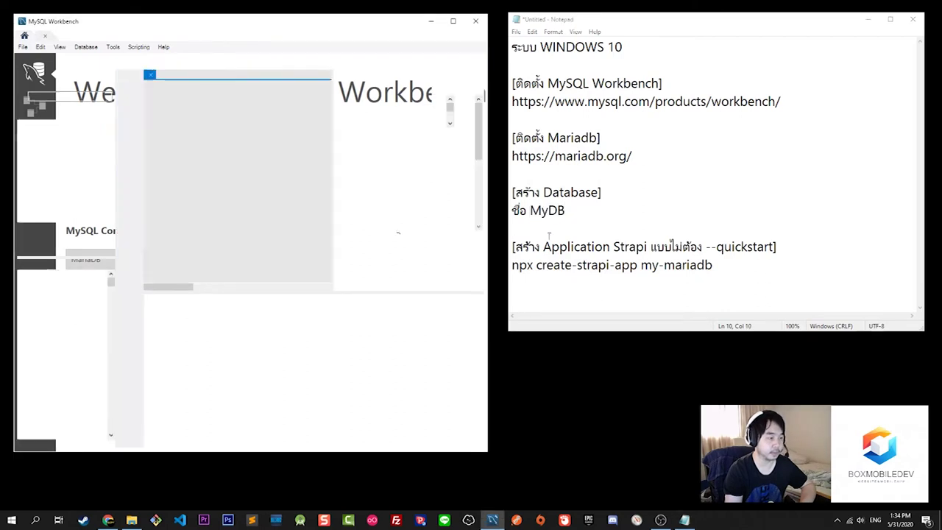
pyautogui.moveTo(378, 26); pyautogui.dragTo(472, 43)
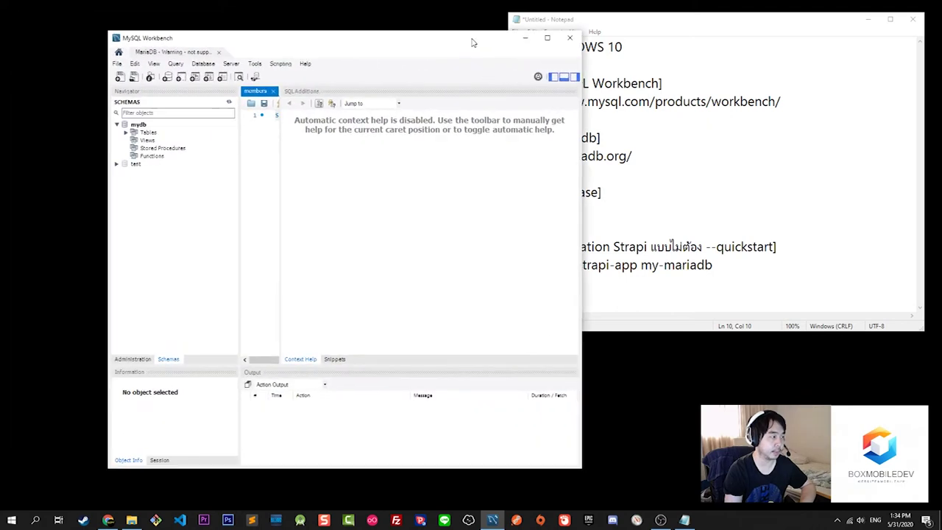
# Select the mydb schema and start creating a new schema from the schema list.
pyautogui.click(141, 125)
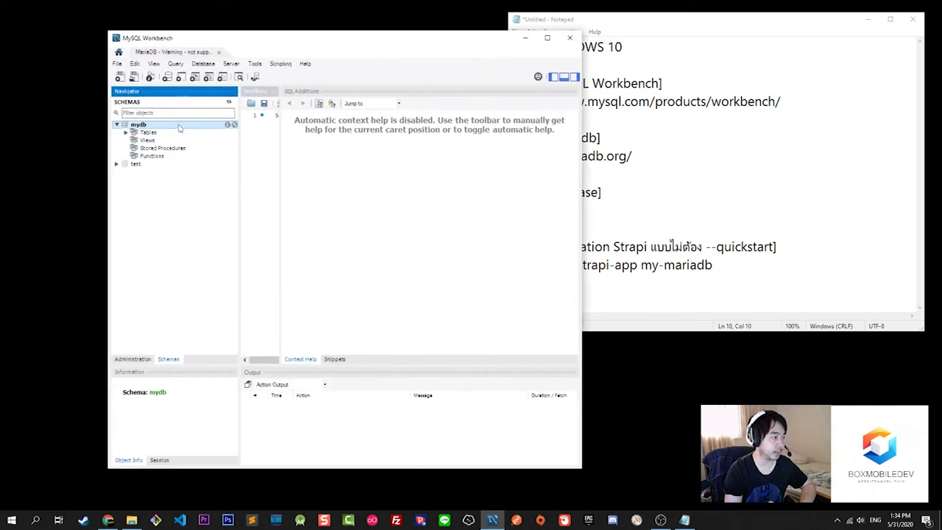
pyautogui.click(183, 232)
pyautogui.rightClick(183, 232)
pyautogui.click(180, 210)
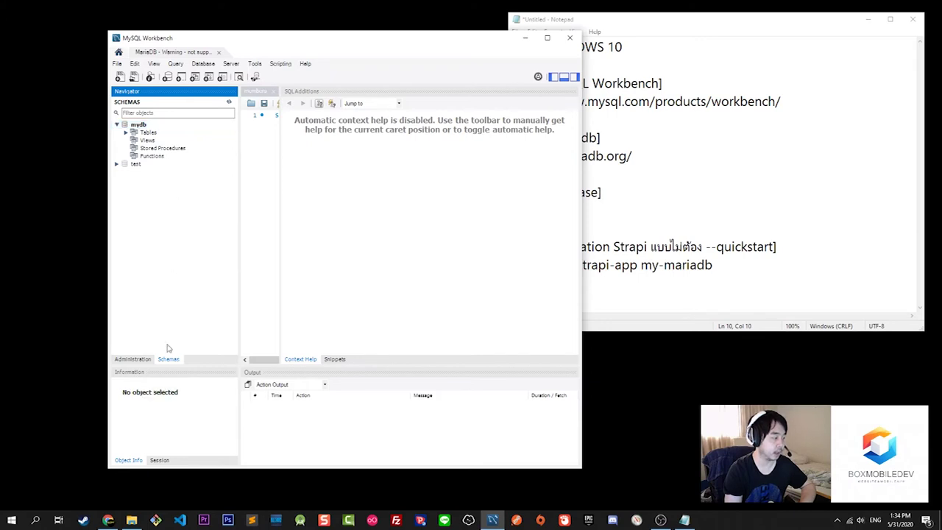
pyautogui.click(118, 64)
pyautogui.click(118, 64)
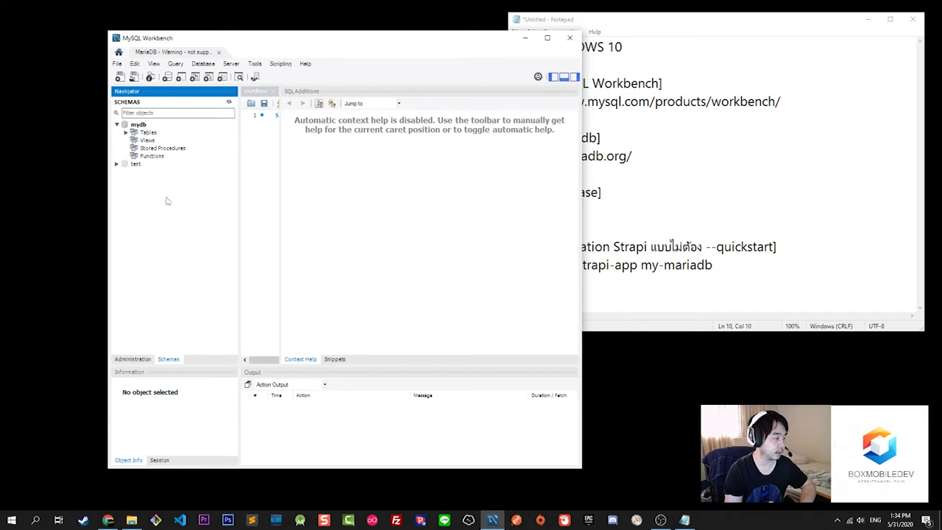
pyautogui.rightClick(190, 250)
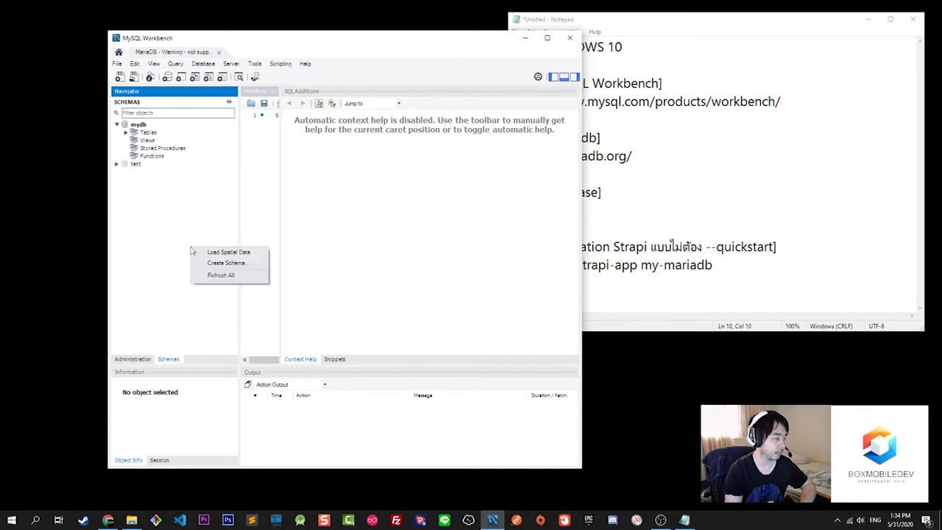
pyautogui.click(215, 263)
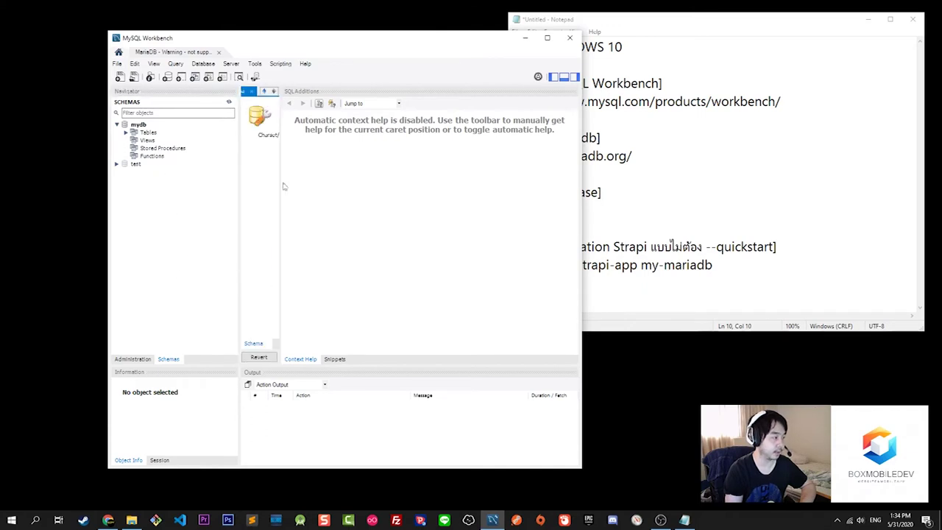
# Inspect new_schema's charset and collation, discard it unsaved, collapse mydb and move Workbench left.
pyautogui.moveTo(281, 184); pyautogui.dragTo(506, 186)
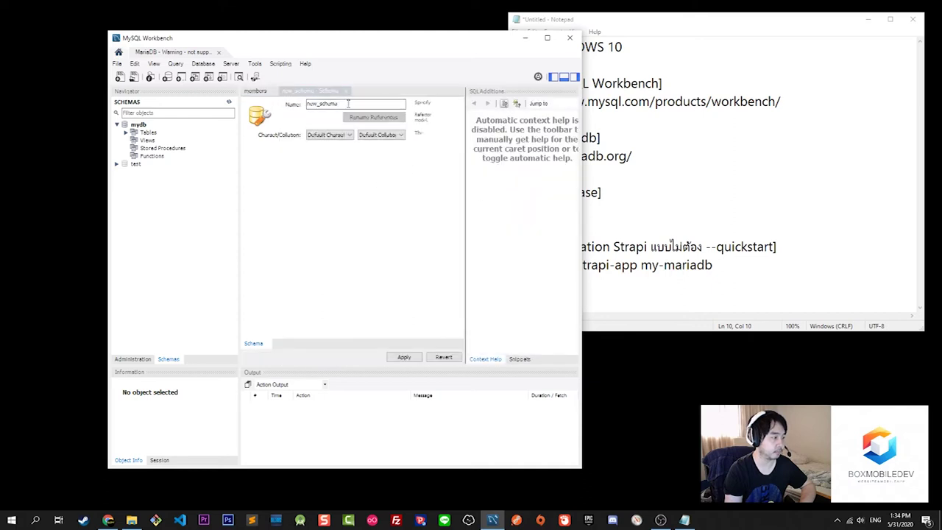
pyautogui.click(349, 104)
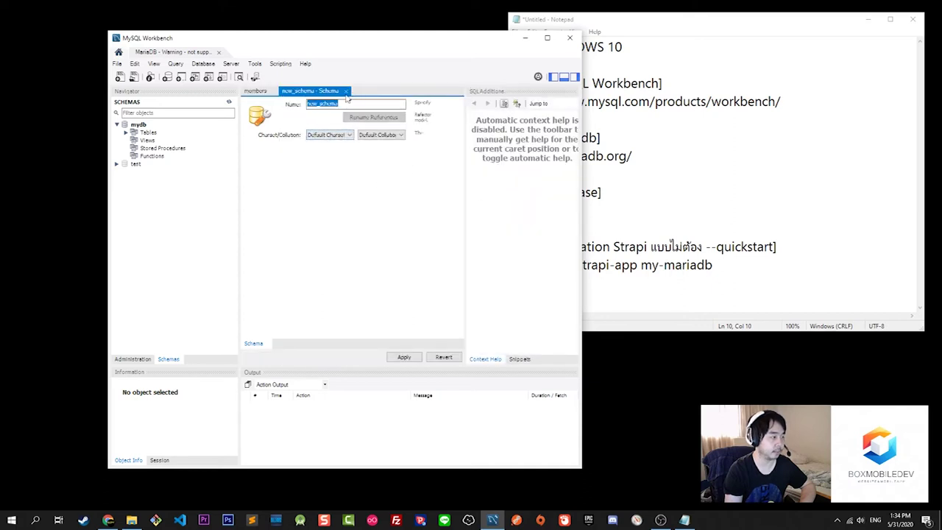
pyautogui.click(346, 136)
pyautogui.click(346, 135)
pyautogui.click(383, 135)
pyautogui.click(380, 143)
pyautogui.click(346, 90)
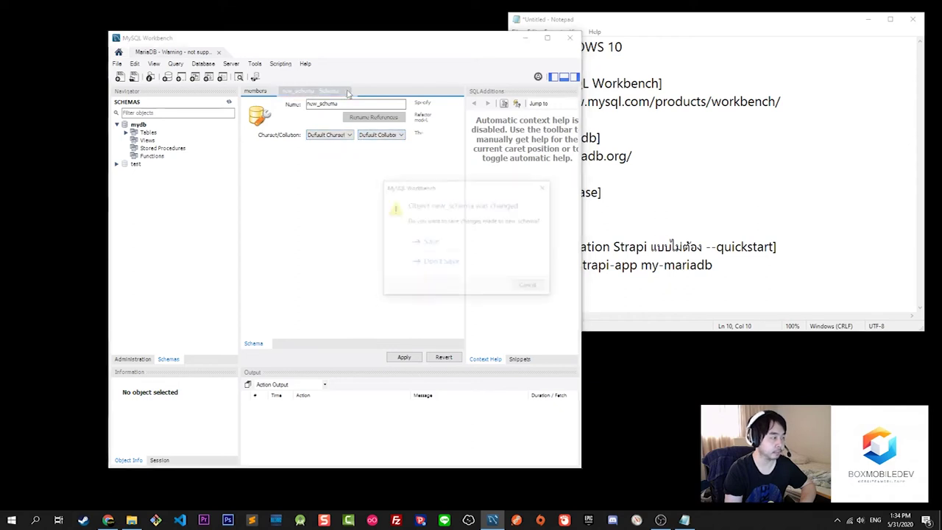
pyautogui.click(451, 263)
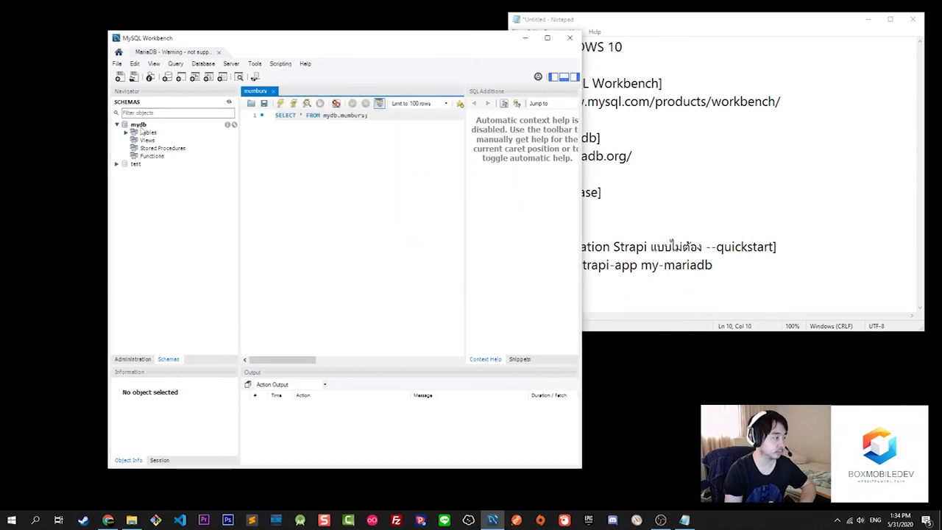
pyautogui.click(116, 126)
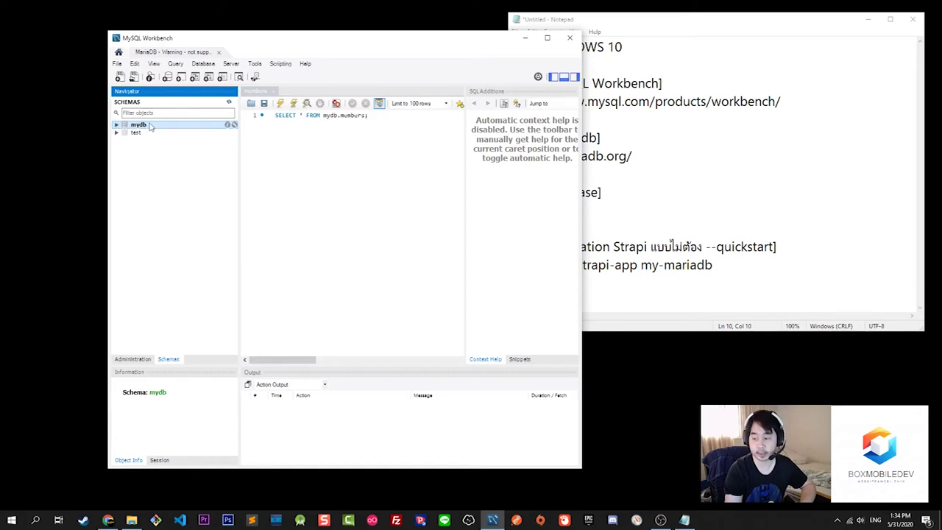
pyautogui.moveTo(356, 44); pyautogui.dragTo(270, 30)
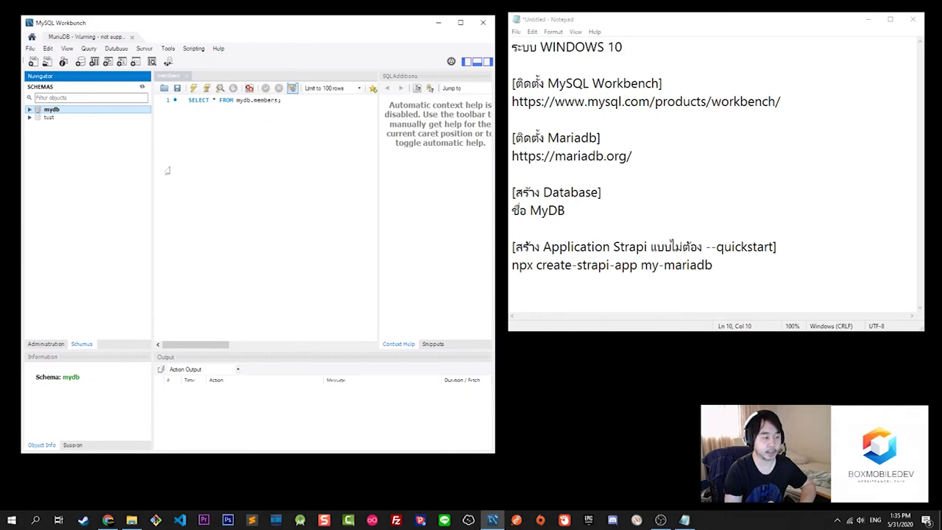
# Review the app name my-mariadb in the Notepad notes, then launch Git Bash.
pyautogui.click(619, 247)
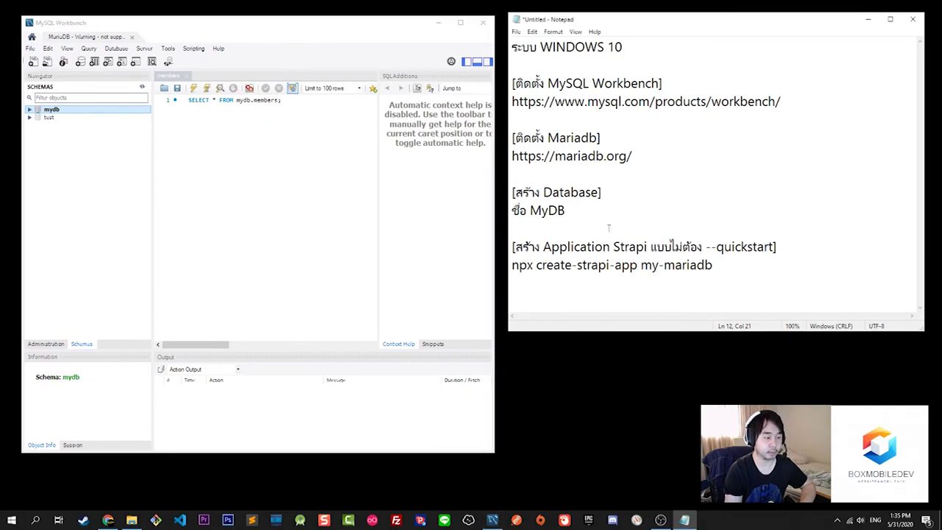
pyautogui.click(131, 519)
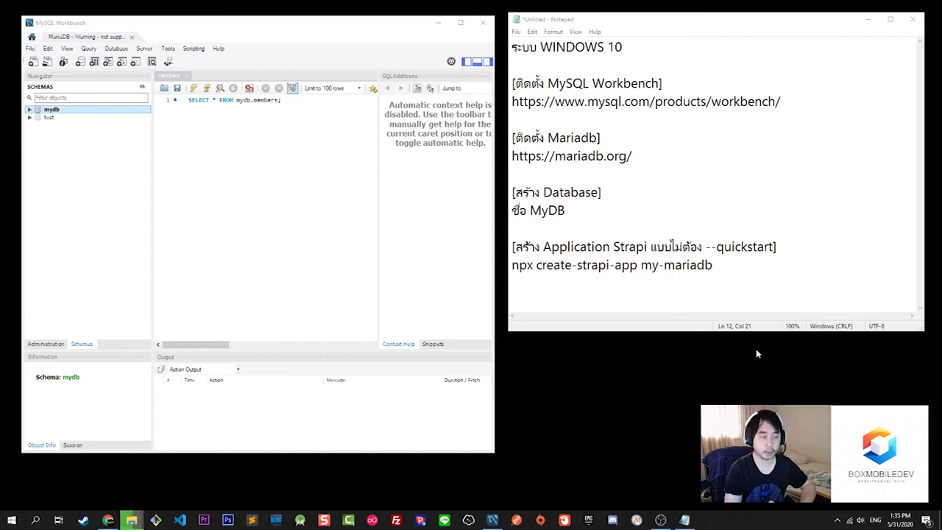
pyautogui.click(615, 193)
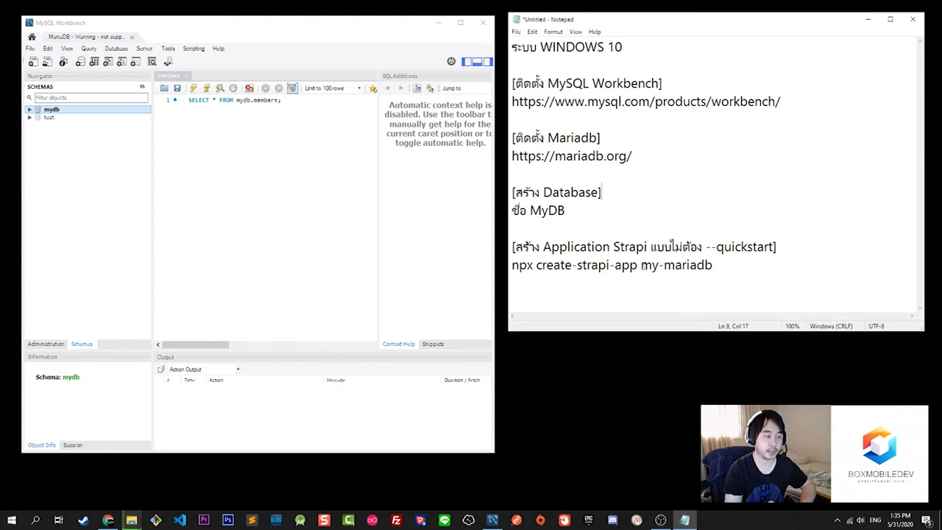
pyautogui.moveTo(654, 267); pyautogui.dragTo(655, 272)
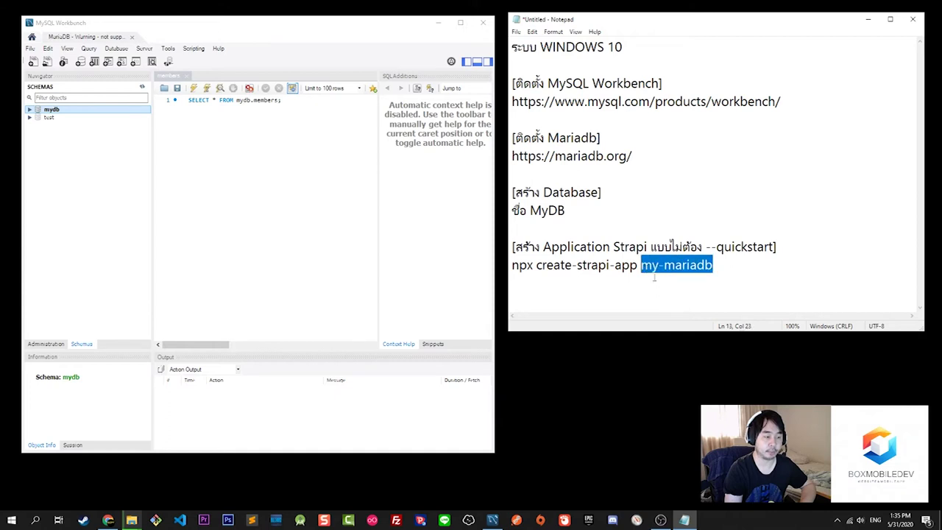
pyautogui.click(664, 267)
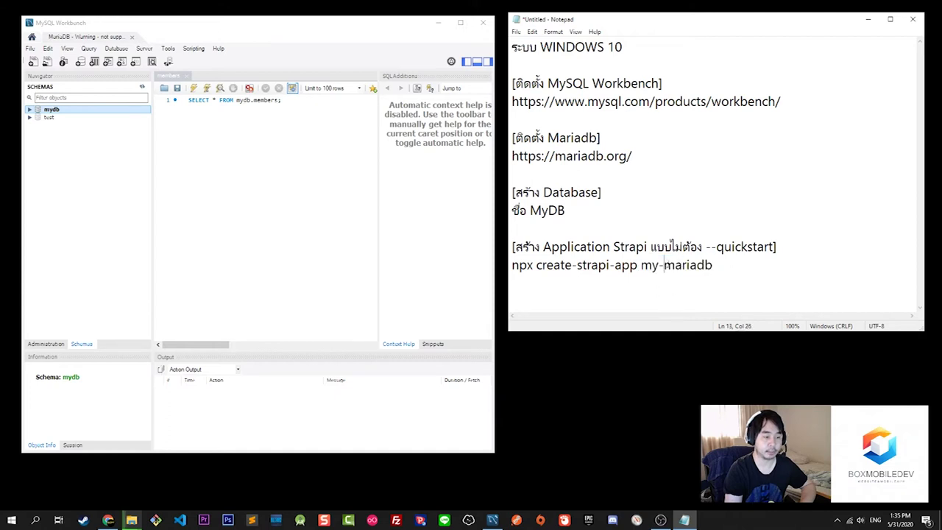
pyautogui.moveTo(664, 267); pyautogui.dragTo(715, 266)
pyautogui.press('Right')
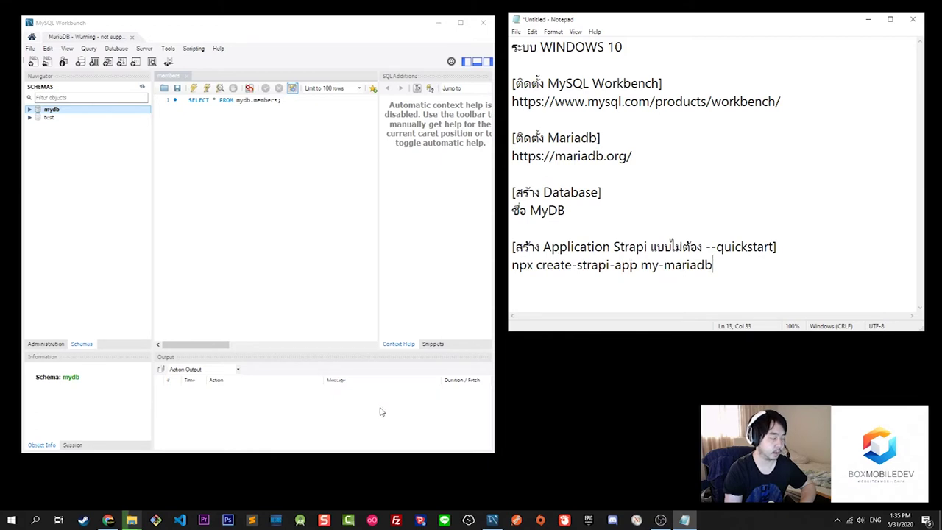
pyautogui.click(157, 520)
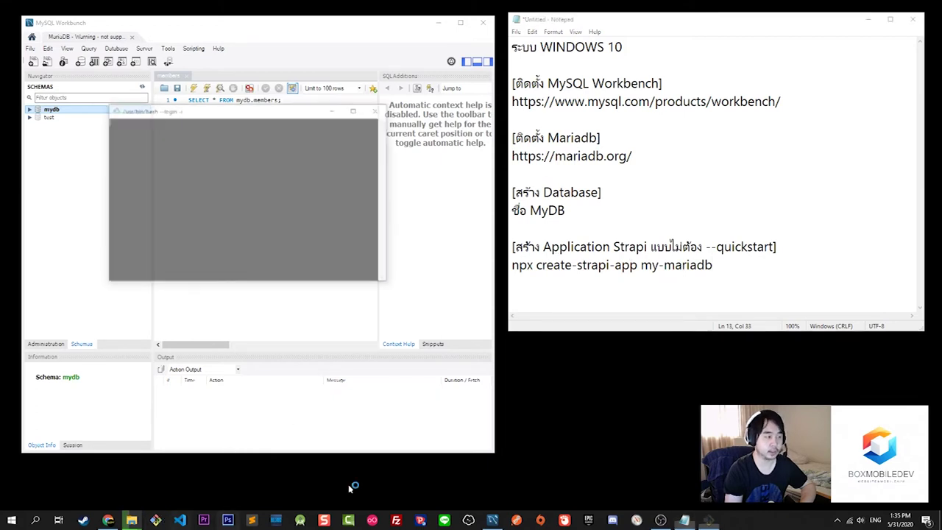
# Place the terminal beside the notes and change into the D: drive's strapi_project folder.
pyautogui.moveTo(298, 112)
pyautogui.mouseDown()
pyautogui.moveTo(466, 117)
pyautogui.moveTo(501, 88)
pyautogui.mouseUp()
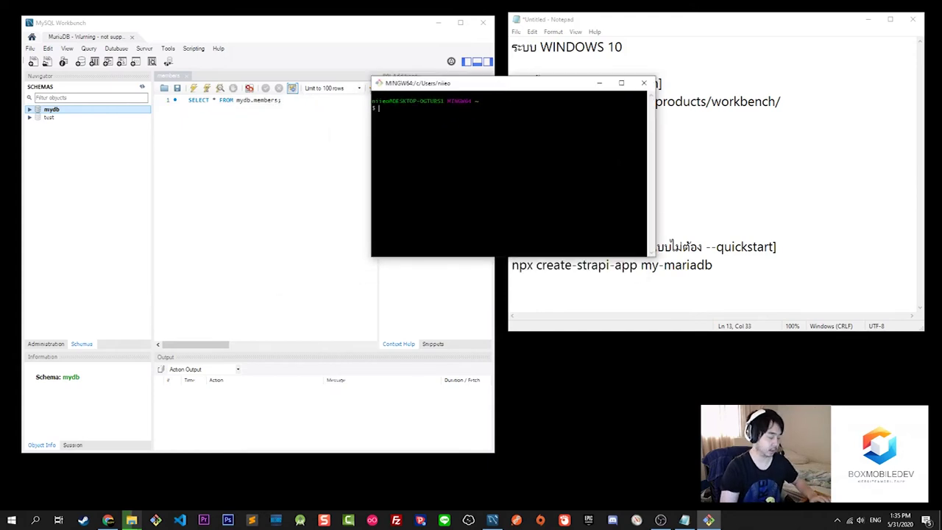
pyautogui.write('cd')
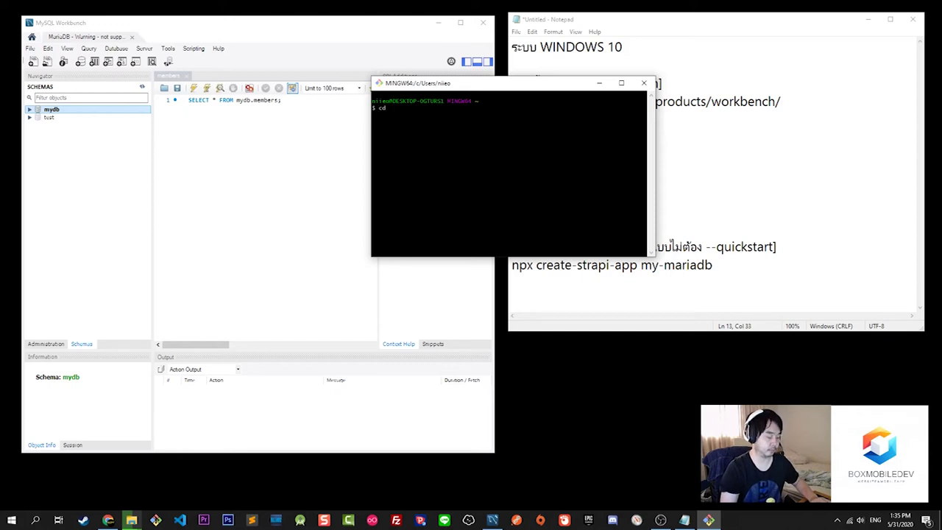
pyautogui.write(' d:')
pyautogui.press('Return')
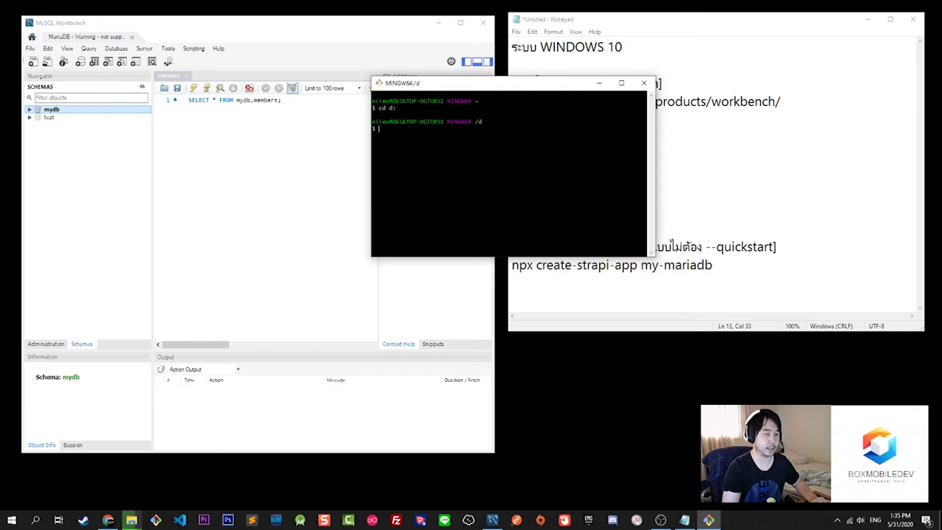
pyautogui.write('cd ')
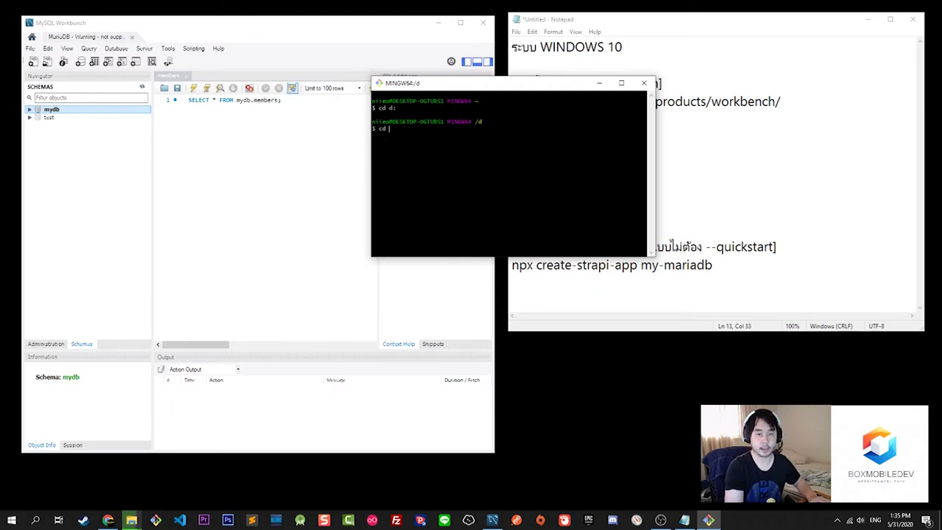
pyautogui.write('stra')
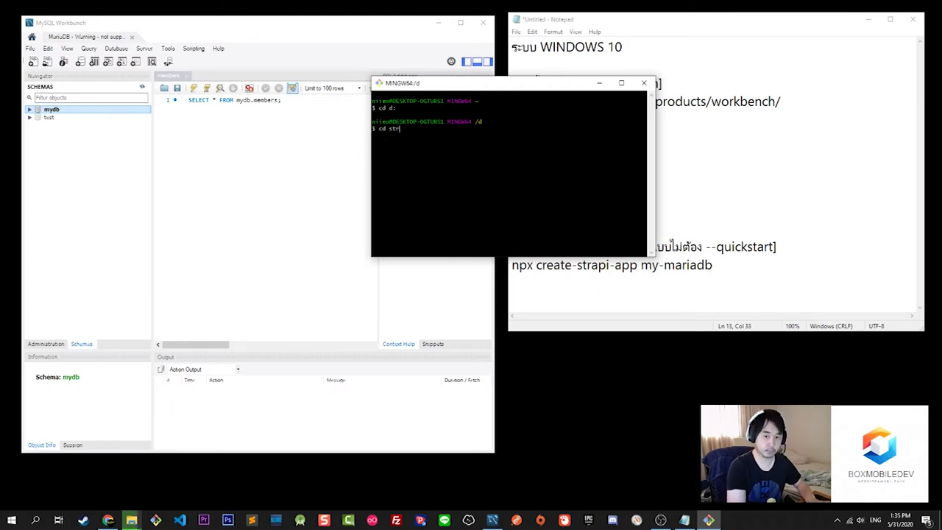
pyautogui.write('pi_proj')
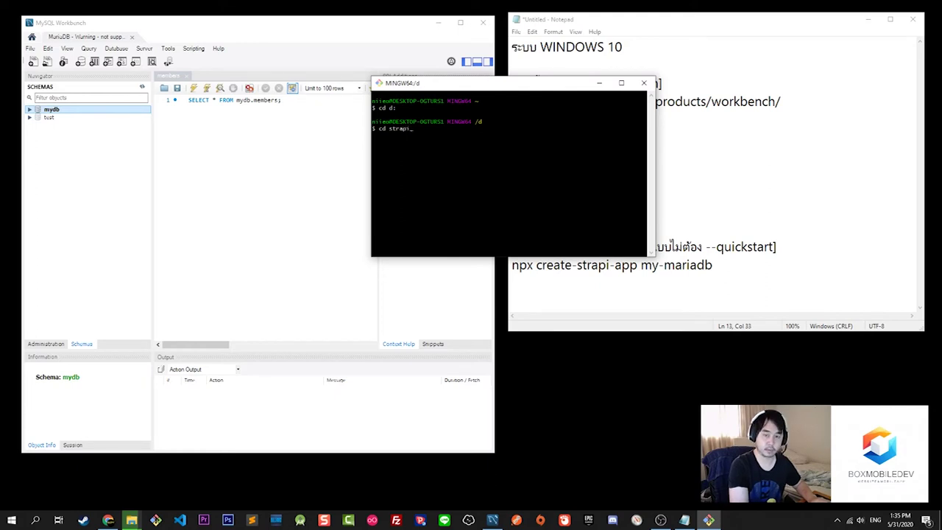
pyautogui.write('ect')
pyautogui.press('Return')
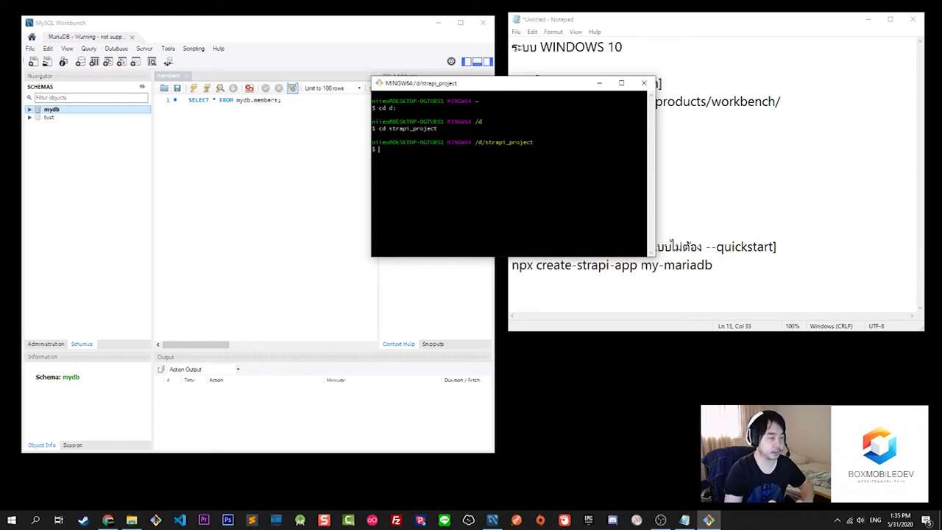
pyautogui.click(641, 265)
# Copy the npx create-strapi-app my-mariadb command from the notes into Git Bash and run it.
pyautogui.moveTo(714, 265); pyautogui.dragTo(511, 265)
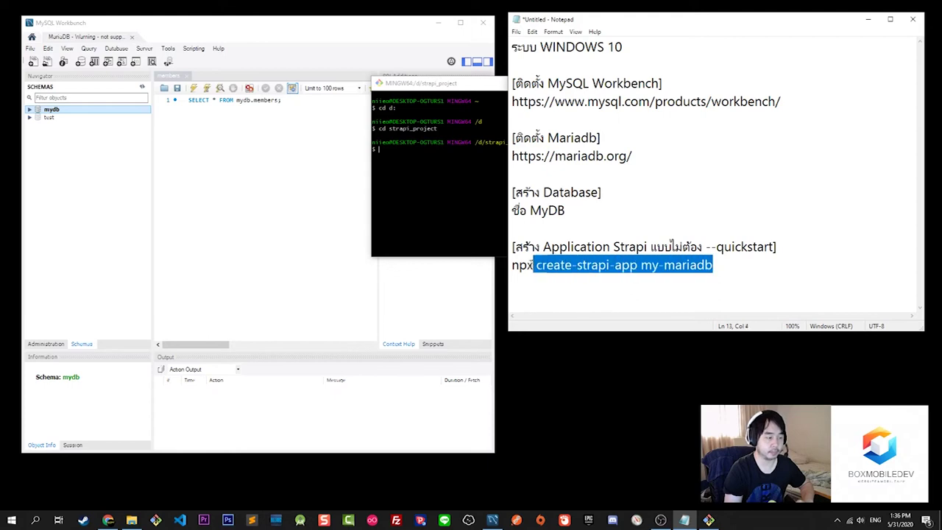
pyautogui.rightClick(584, 271)
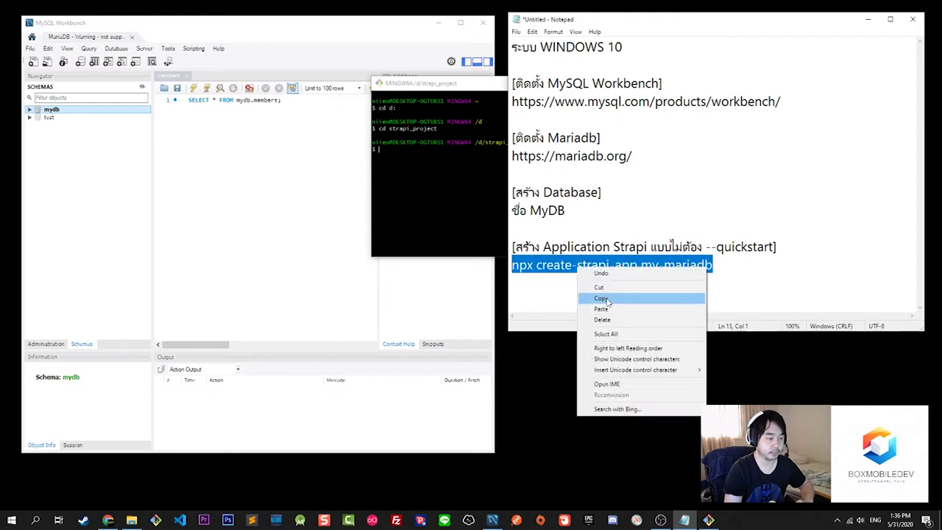
pyautogui.click(600, 298)
pyautogui.hotkey('alt', 'Tab')
pyautogui.rightClick(453, 158)
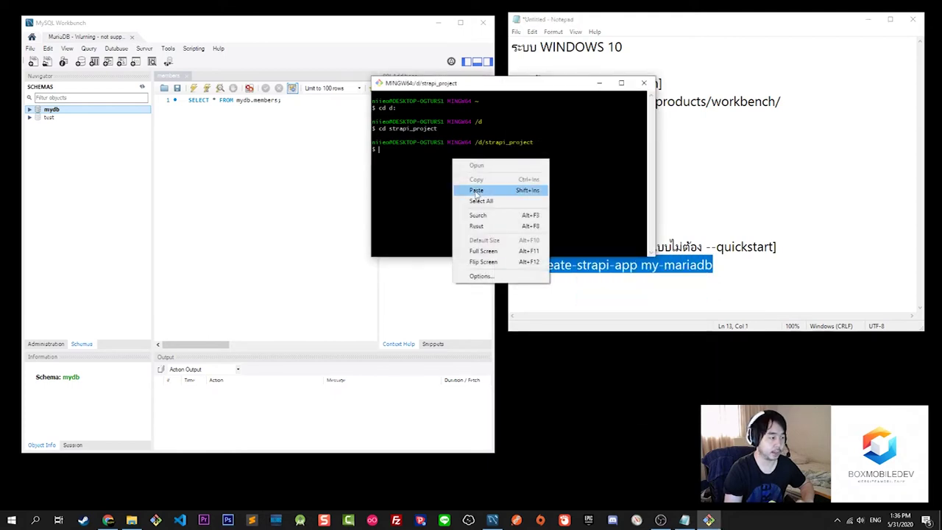
pyautogui.click(486, 190)
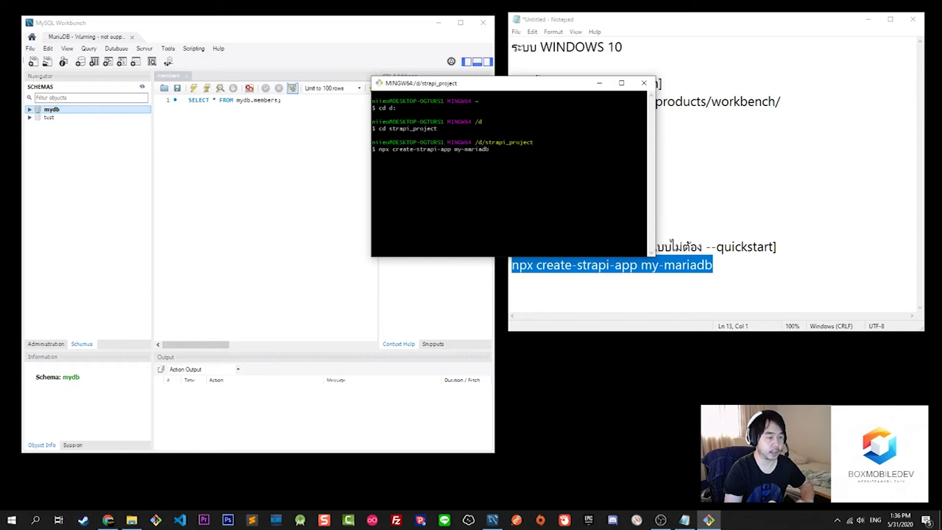
pyautogui.click(780, 270)
pyautogui.moveTo(707, 247); pyautogui.dragTo(778, 247)
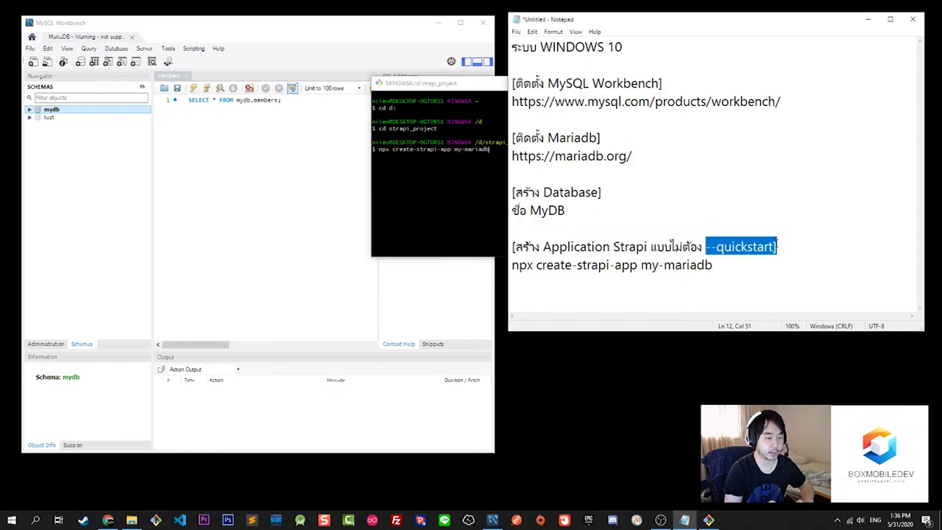
pyautogui.click(725, 269)
pyautogui.hotkey('alt', 'Tab')
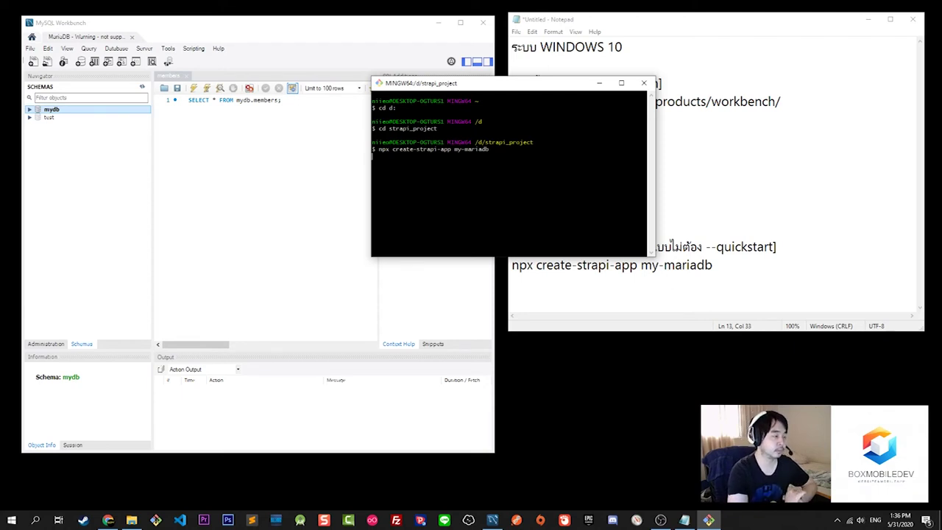
pyautogui.press('Return')
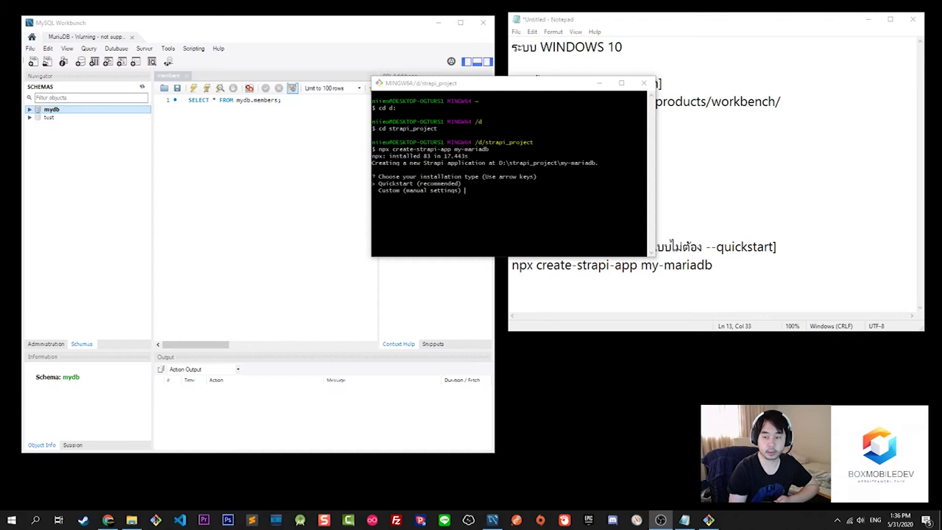
# Pick the Custom (manual settings) installation and mysql as the database client.
pyautogui.moveTo(571, 84); pyautogui.dragTo(596, 81)
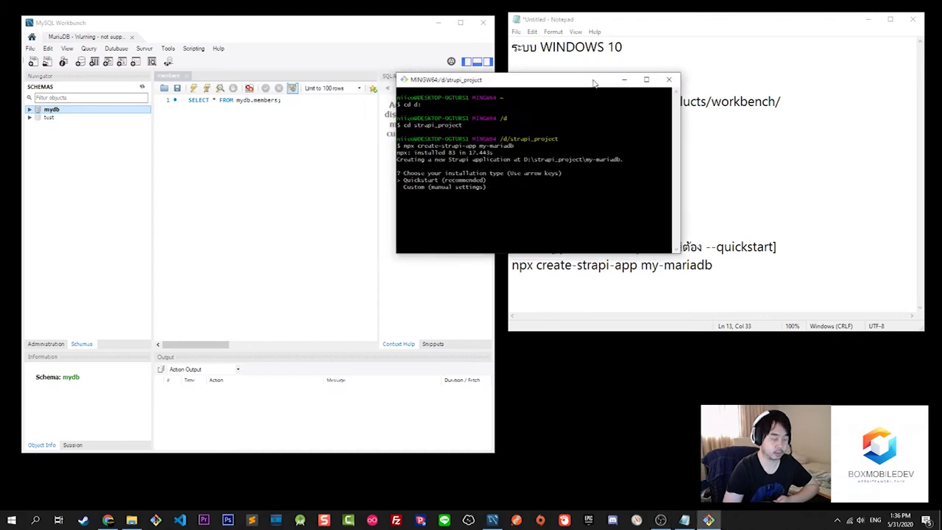
pyautogui.press('Down')
pyautogui.press('Return')
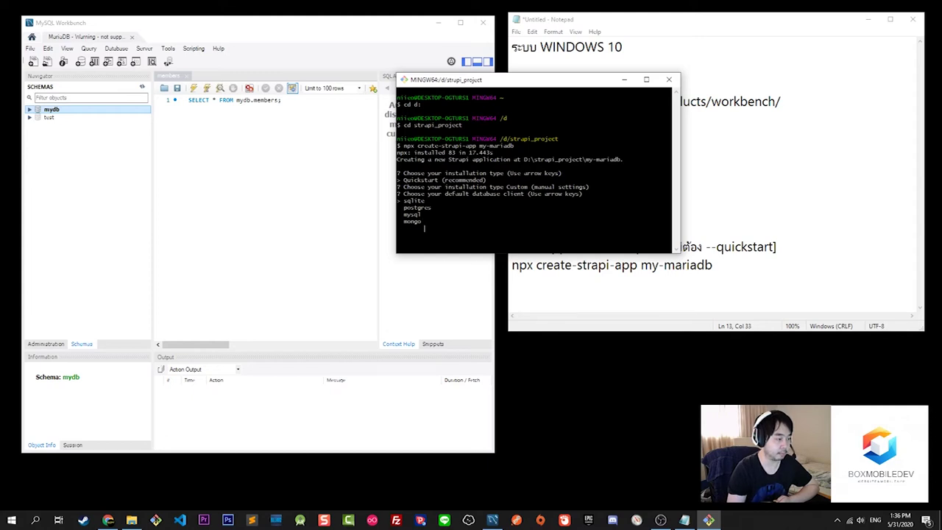
pyautogui.press('Down')
pyautogui.press('Down')
pyautogui.press('Return')
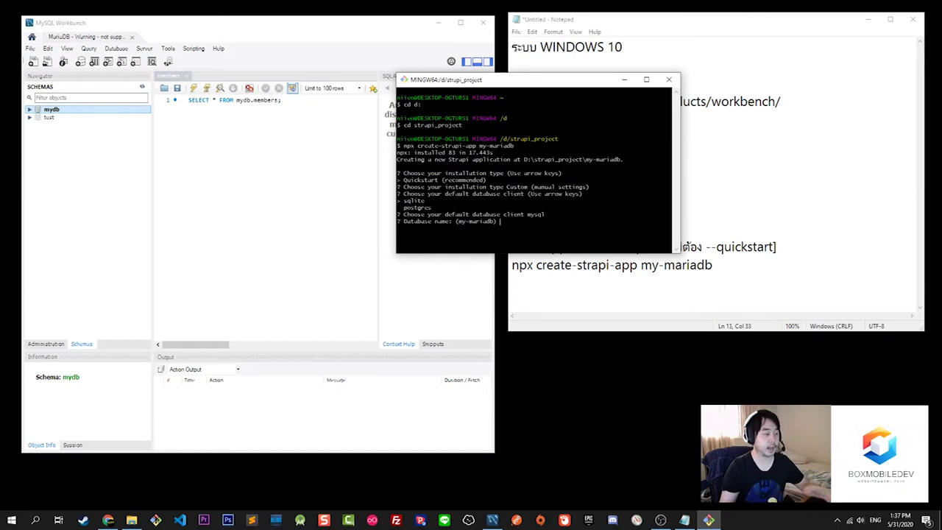
# Answer mydb, host 127.0.0.1, port 3306, user root, the password, and no SSL.
pyautogui.moveTo(574, 83)
pyautogui.mouseDown()
pyautogui.moveTo(416, 73)
pyautogui.moveTo(396, 62)
pyautogui.mouseUp()
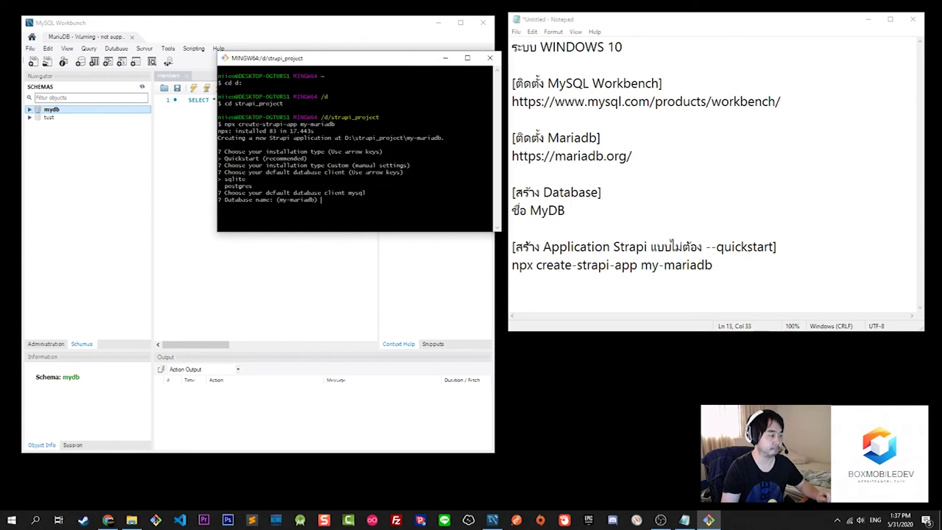
pyautogui.write('my')
pyautogui.write('db')
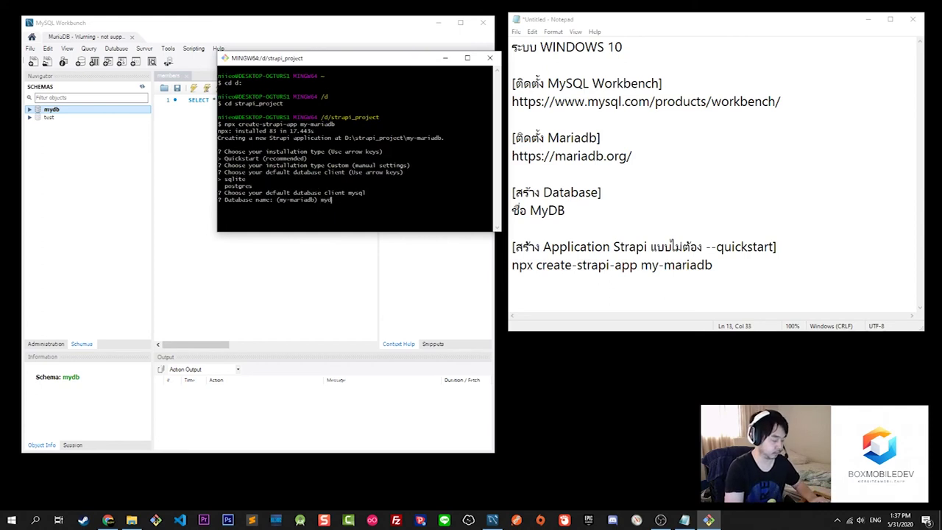
pyautogui.press('Return')
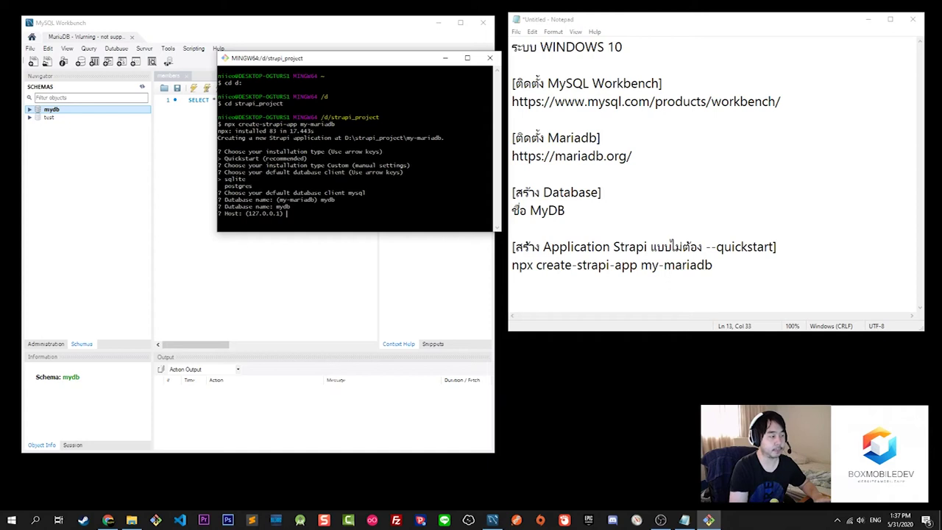
pyautogui.press('Return')
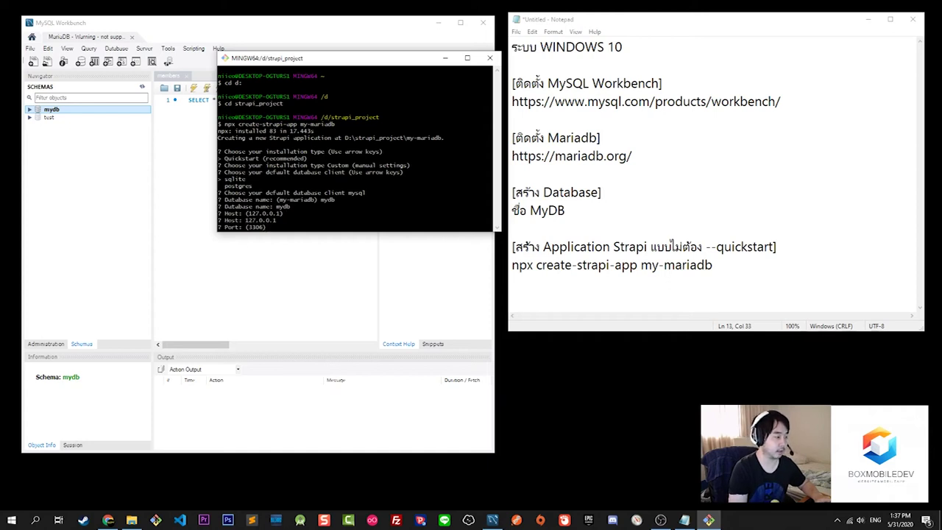
pyautogui.press('Return')
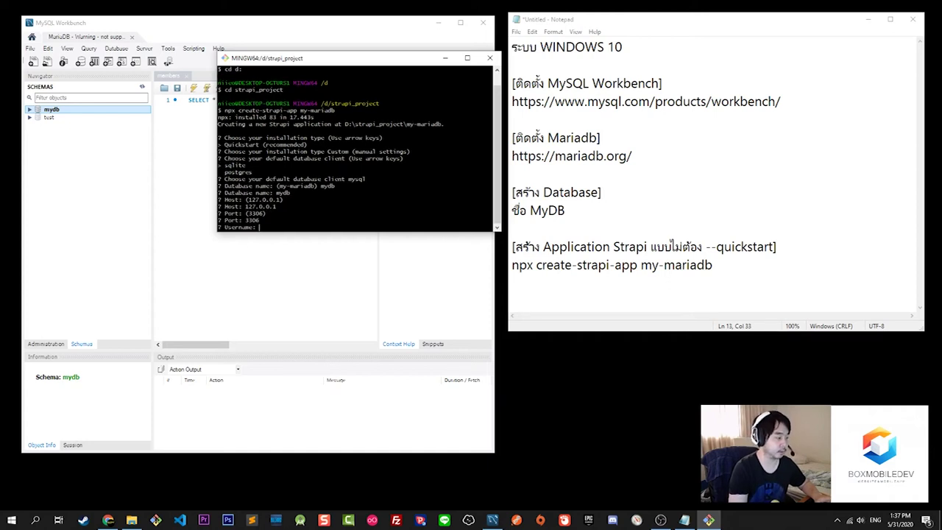
pyautogui.write('root')
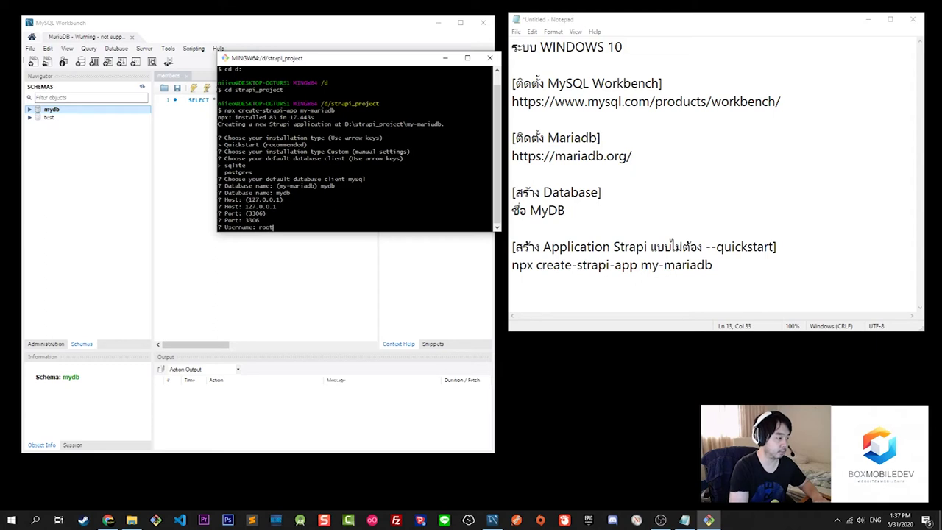
pyautogui.press('Return')
pyautogui.press('Return')
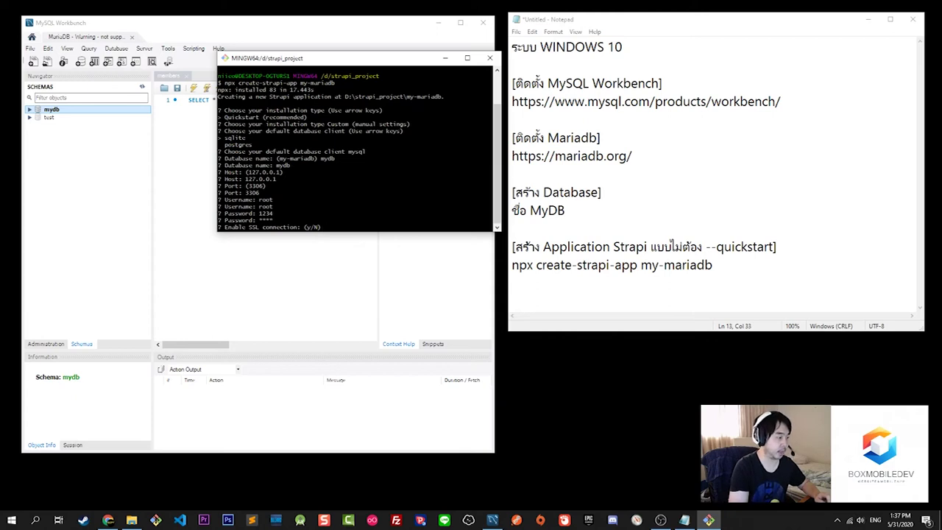
pyautogui.write('n')
pyautogui.press('Return')
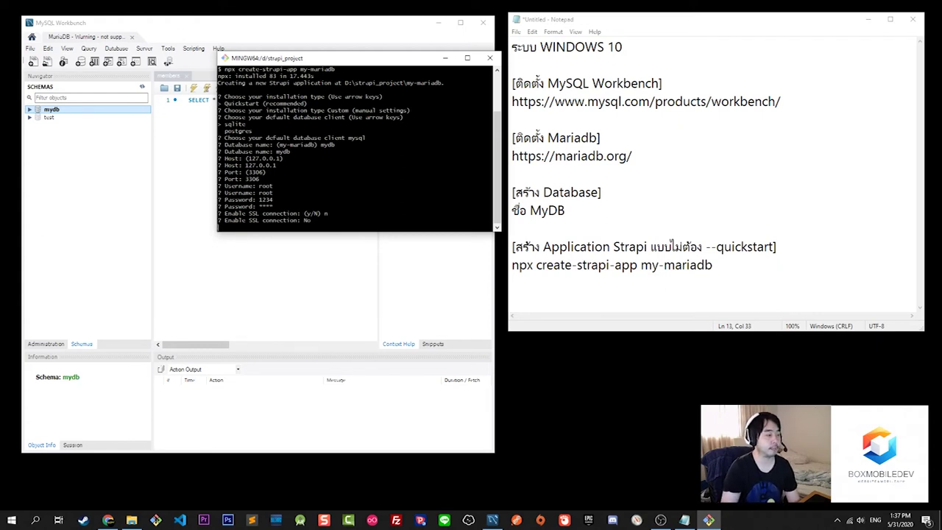
# Answer y to continue installing my-mariadb into the non-empty mydb database.
pyautogui.moveTo(613, 248); pyautogui.dragTo(649, 247)
pyautogui.click(651, 247)
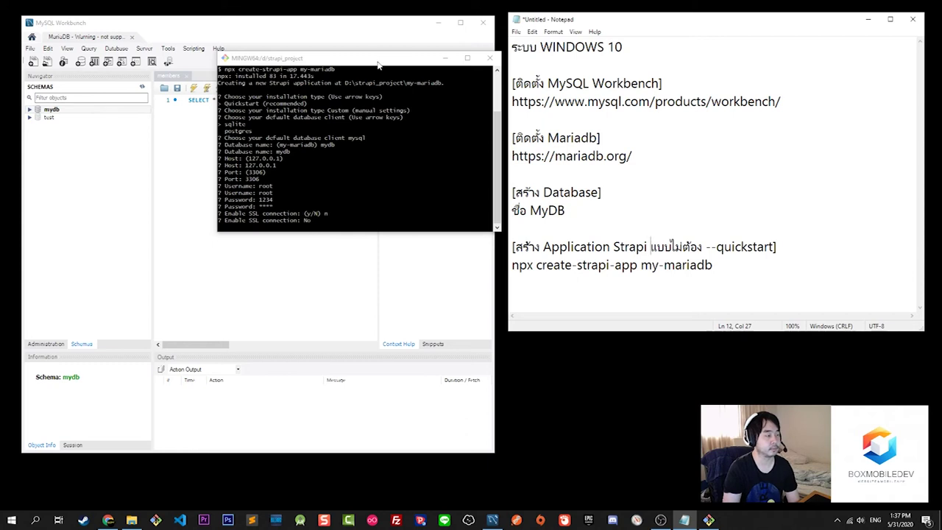
pyautogui.moveTo(378, 65); pyautogui.dragTo(422, 62)
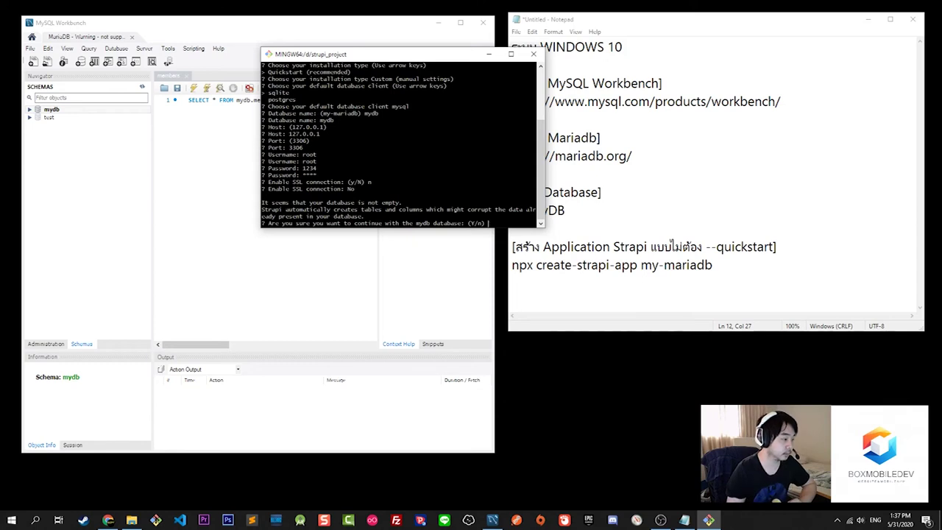
pyautogui.moveTo(434, 57); pyautogui.dragTo(439, 62)
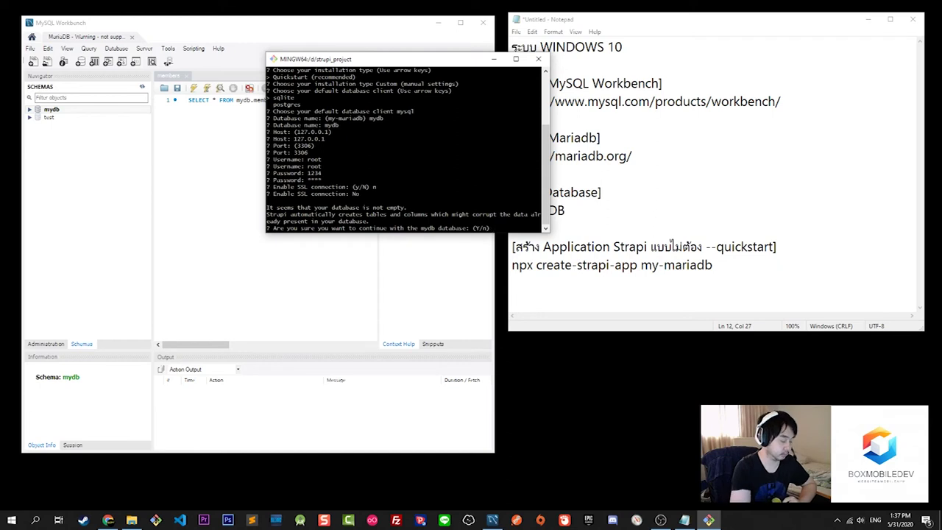
pyautogui.write('y')
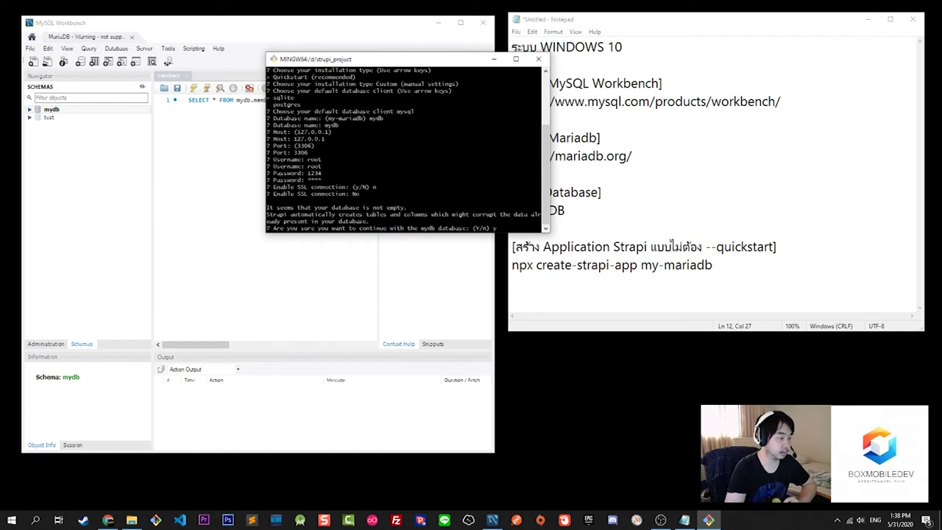
pyautogui.press('Return')
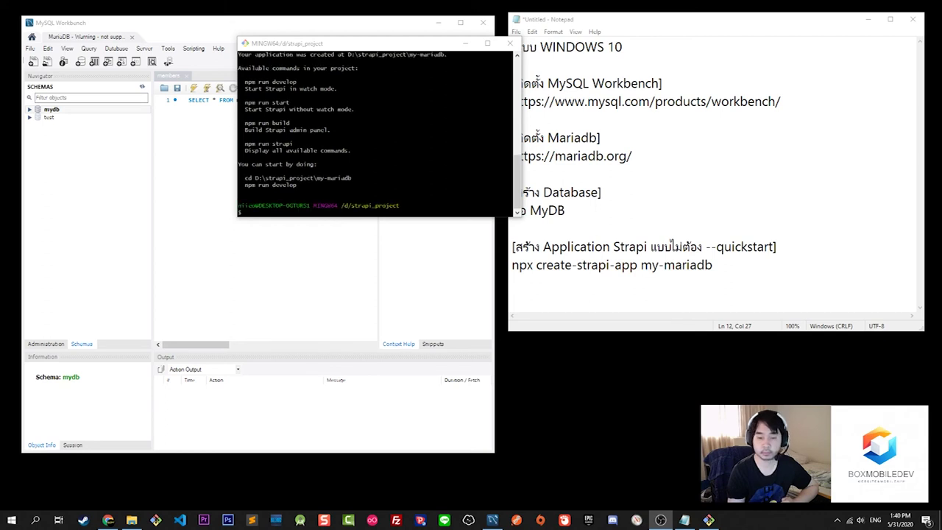
# Run cd my-mariadb and npm run develop, then enlarge the terminal to see the output.
pyautogui.click(247, 212)
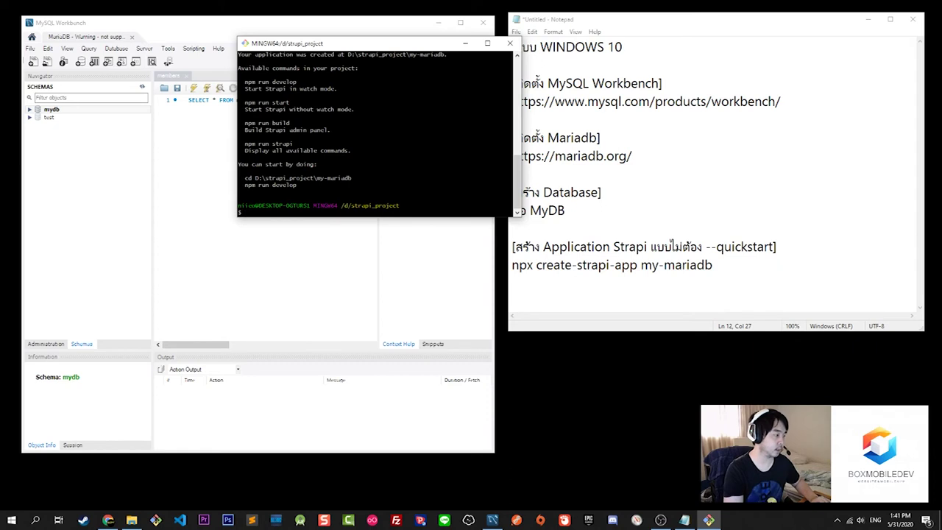
pyautogui.write('cd ')
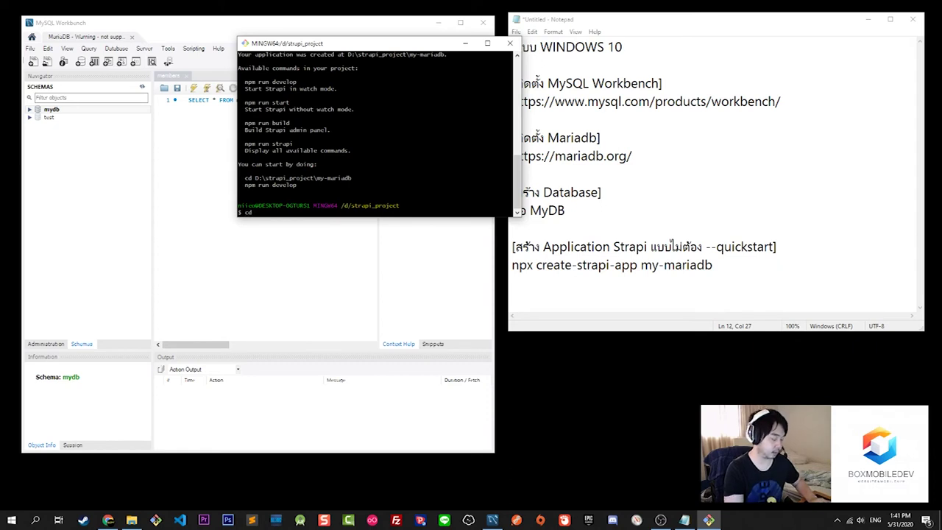
pyautogui.write('my-ma')
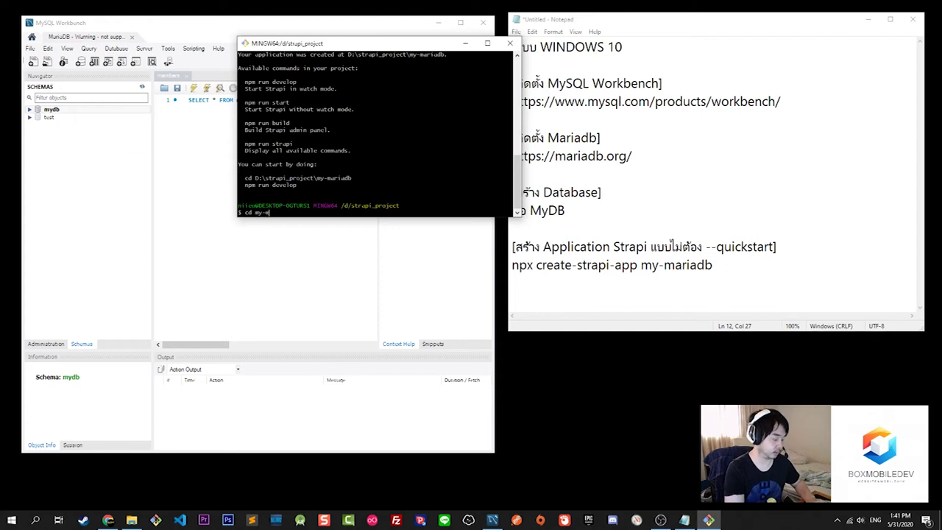
pyautogui.write('riadb')
pyautogui.press('Return')
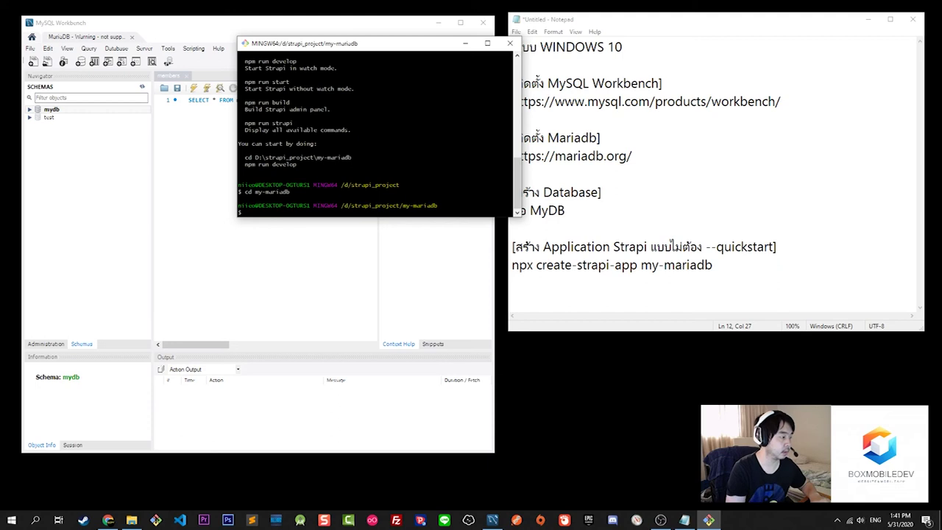
pyautogui.write('npm run de')
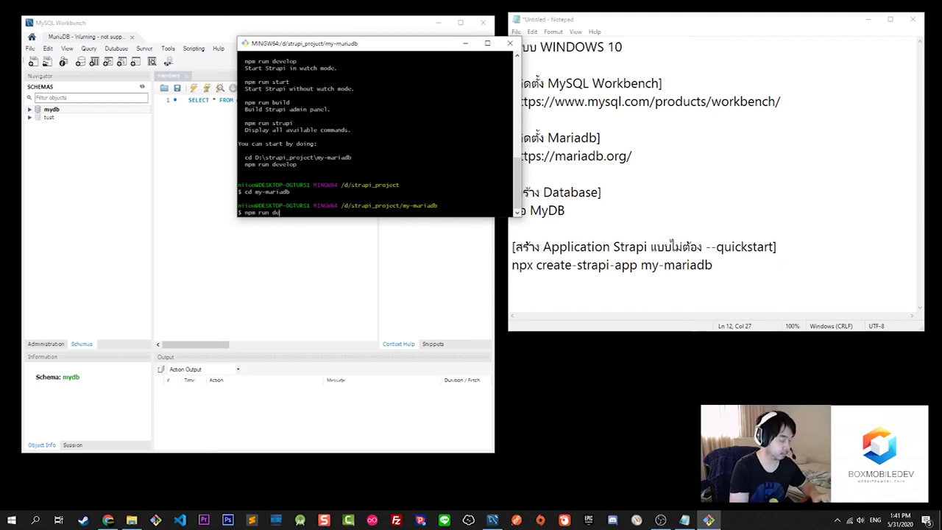
pyautogui.write('op')
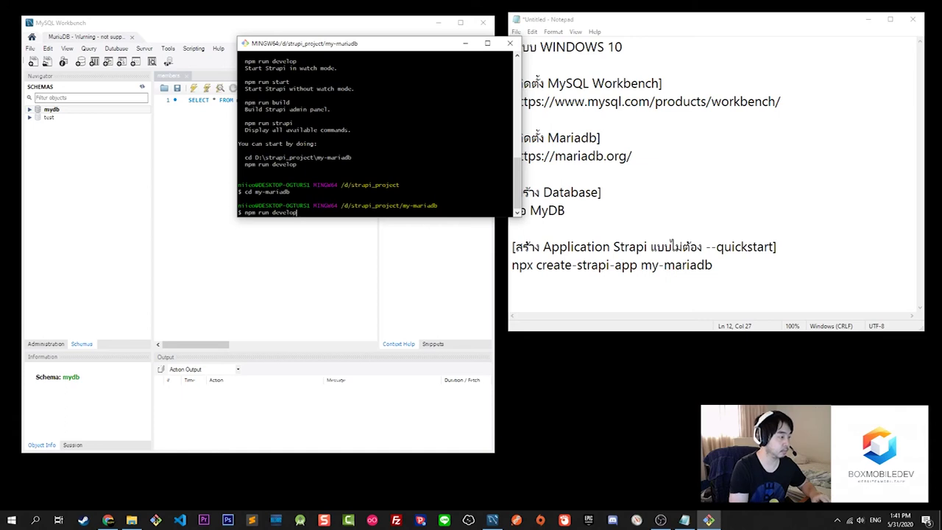
pyautogui.press('Return')
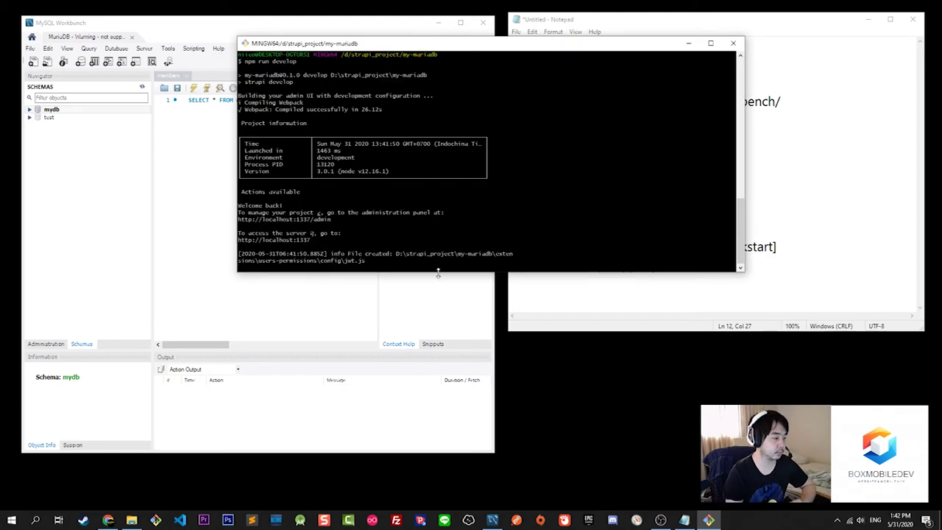
pyautogui.moveTo(437, 271); pyautogui.dragTo(442, 306)
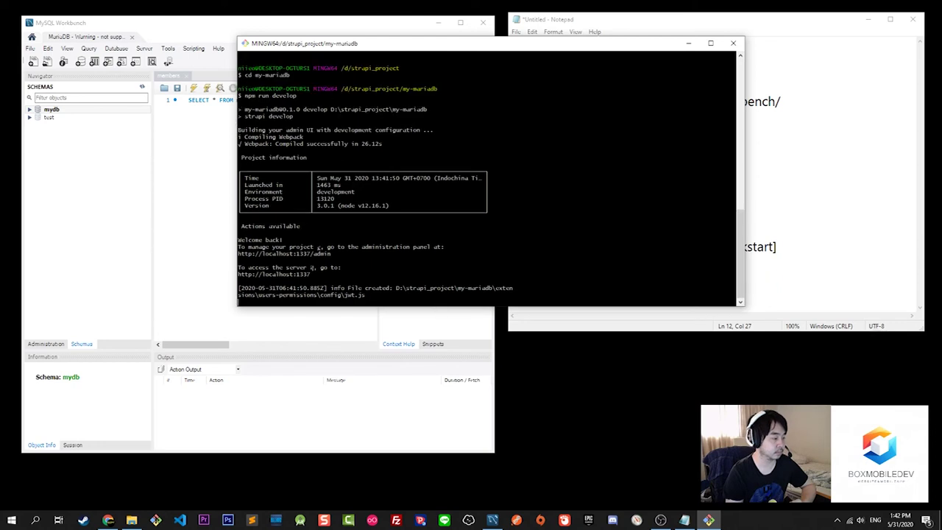
pyautogui.moveTo(729, 274); pyautogui.dragTo(240, 275)
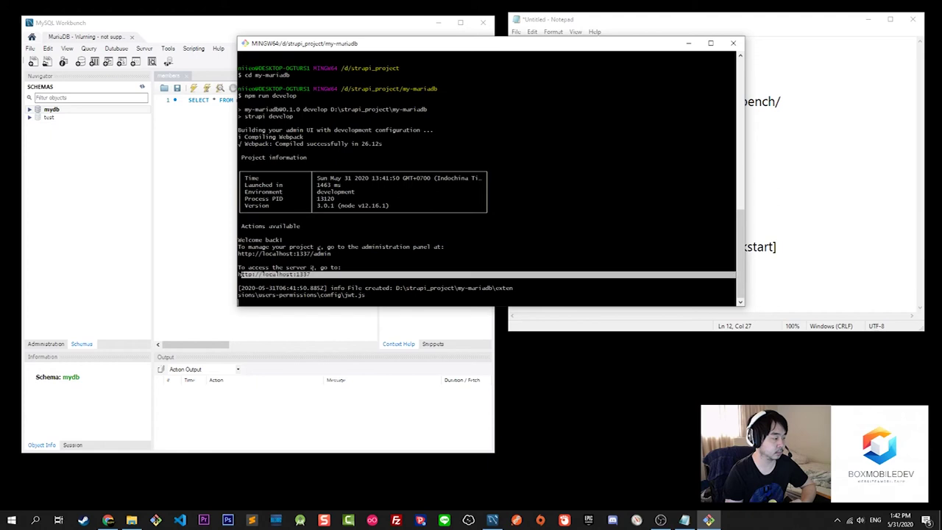
pyautogui.rightClick(265, 274)
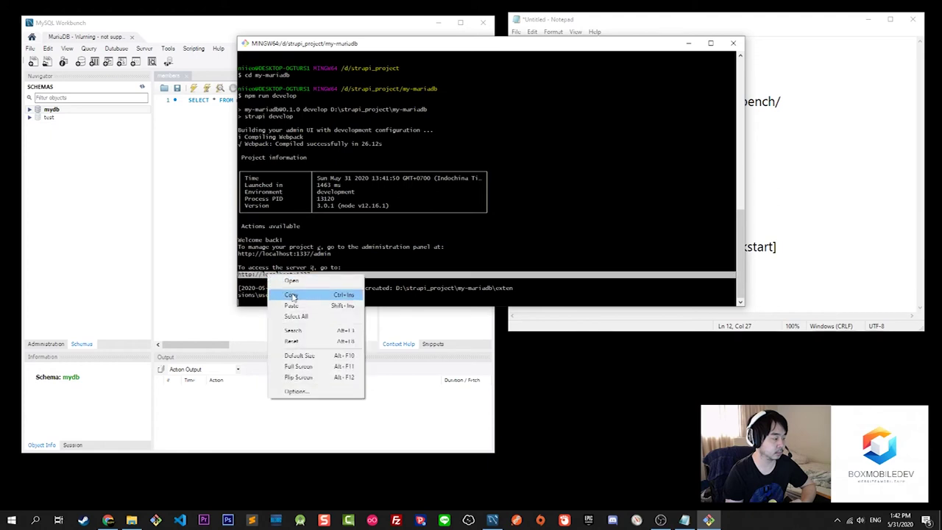
pyautogui.click(295, 295)
pyautogui.click(108, 522)
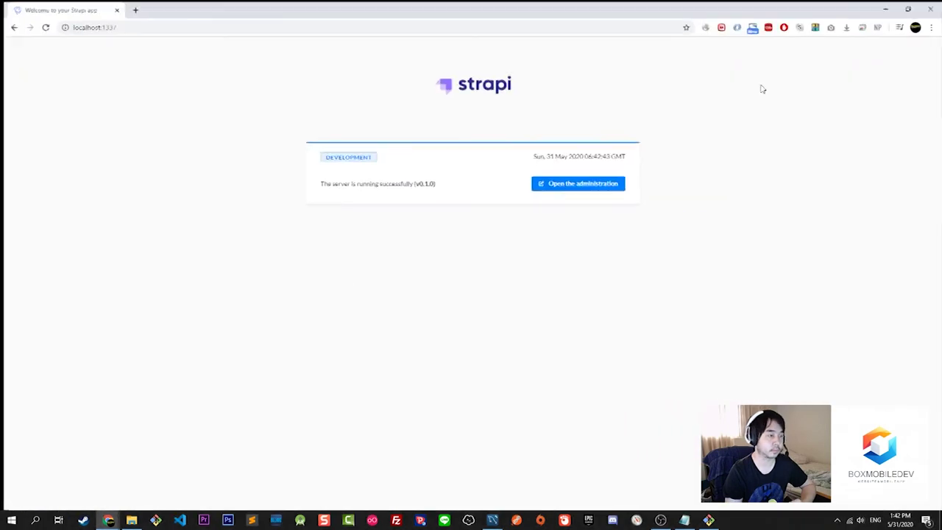
# Create the first Strapi admin with a username and password, then expand mydb in Workbench.
pyautogui.click(607, 186)
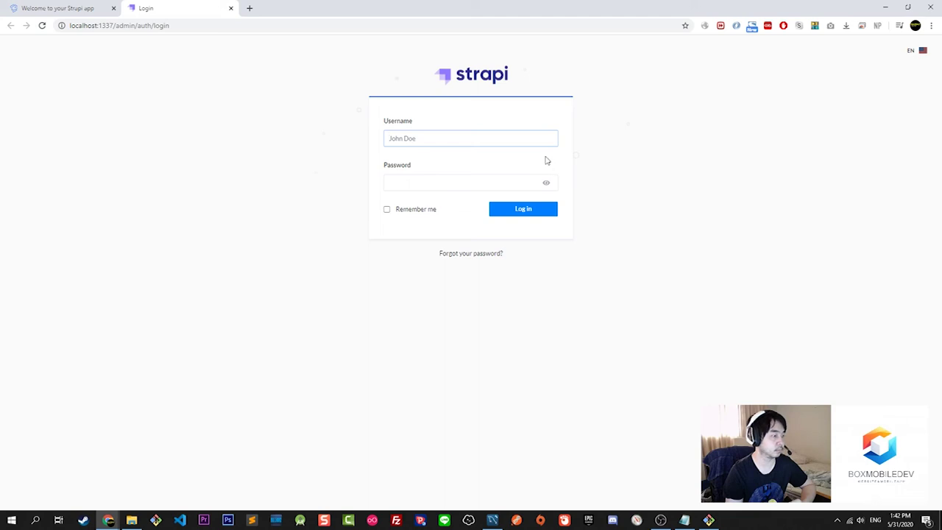
pyautogui.click(501, 139)
pyautogui.click(511, 110)
pyautogui.click(501, 139)
pyautogui.write('bazbkz')
pyautogui.press('Tab')
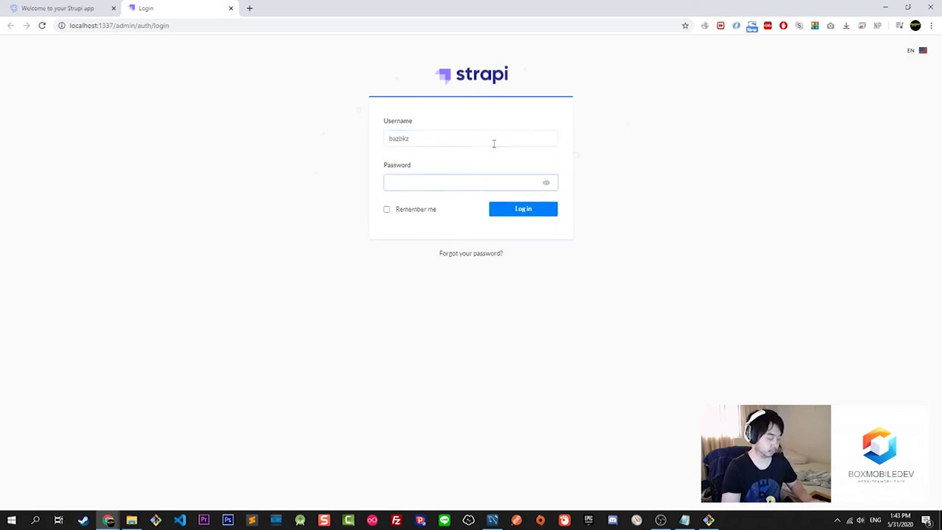
pyautogui.press('Return')
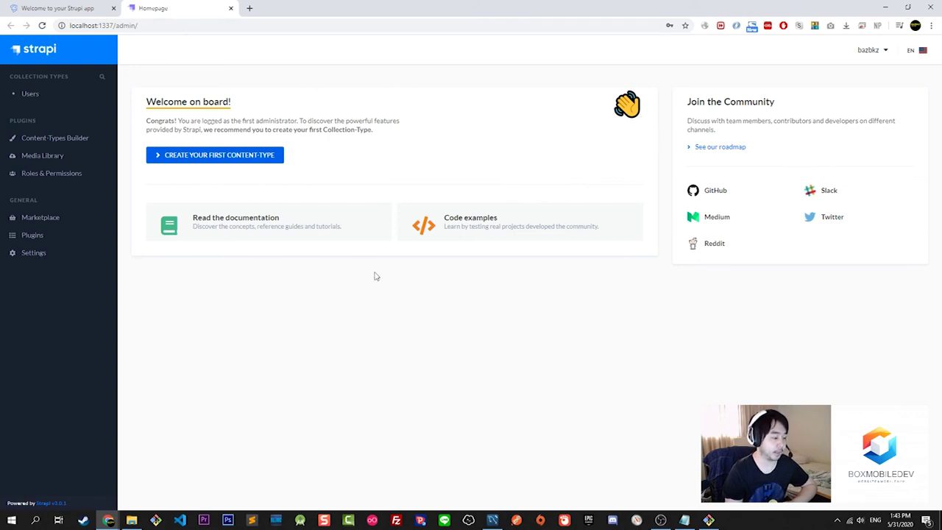
pyautogui.click(492, 519)
pyautogui.click(31, 109)
# Expand mydb's tables and inspect strapi_administrator, users-permissions_user and users-permissions_role, then return to the browser.
pyautogui.click(39, 117)
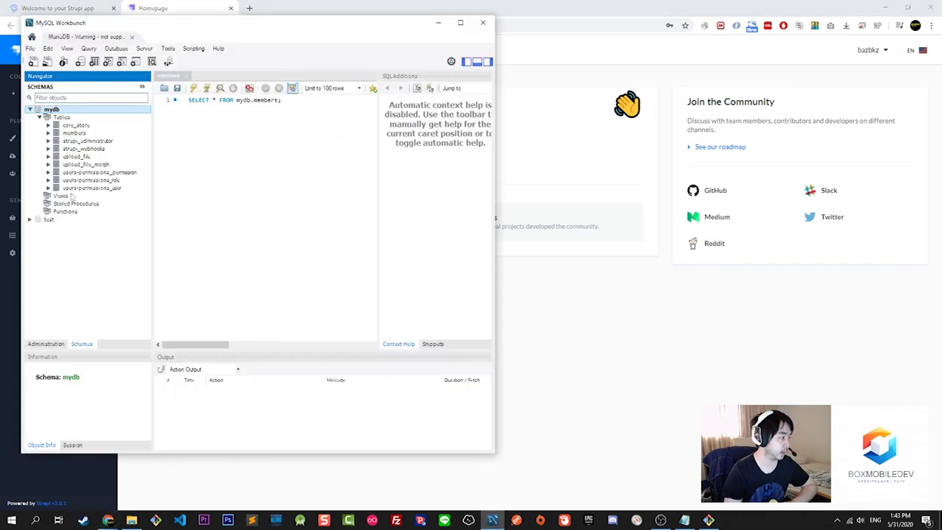
pyautogui.click(86, 141)
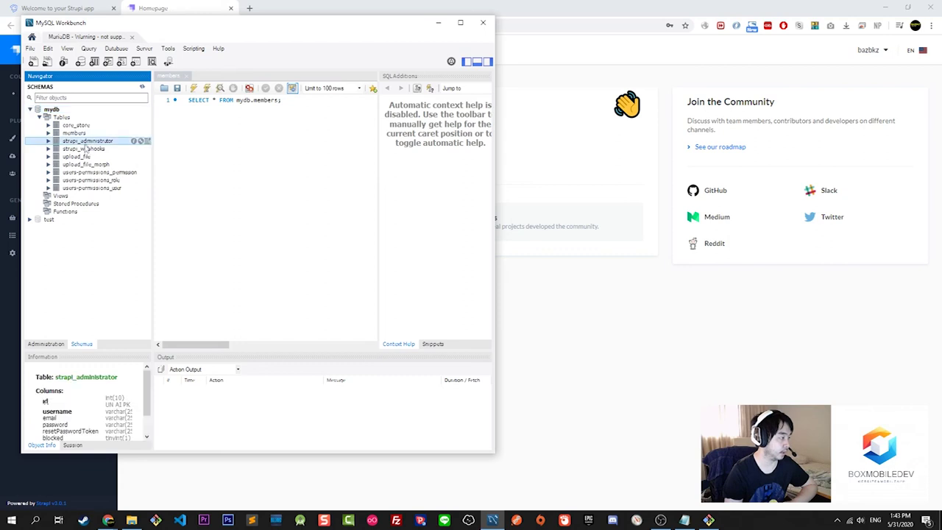
pyautogui.click(97, 187)
pyautogui.click(98, 179)
pyautogui.click(399, 4)
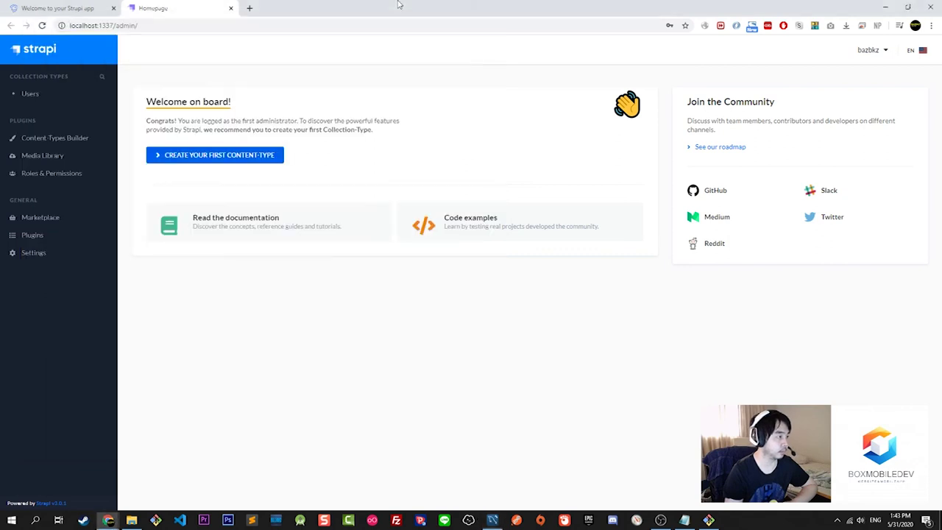
# Log out of the Strapi admin panel from the user dropdown.
pyautogui.click(880, 51)
pyautogui.click(847, 129)
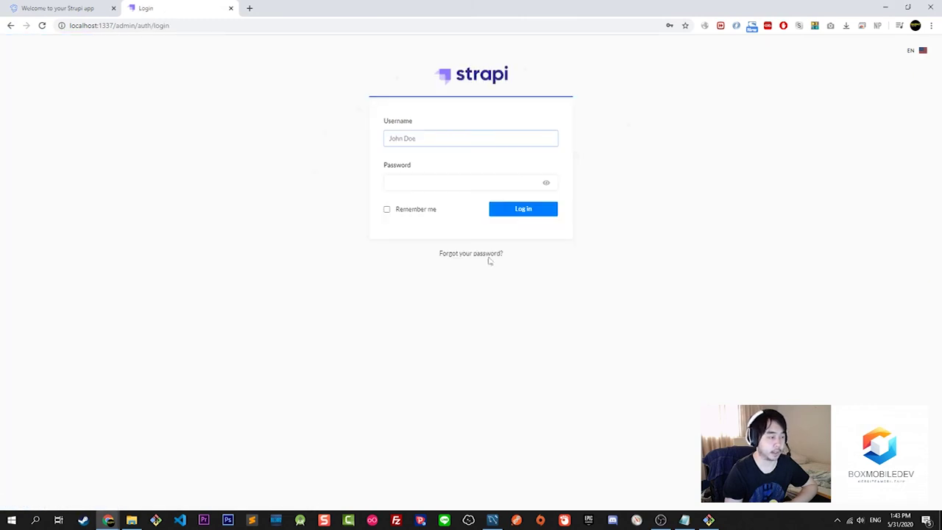
pyautogui.click(527, 335)
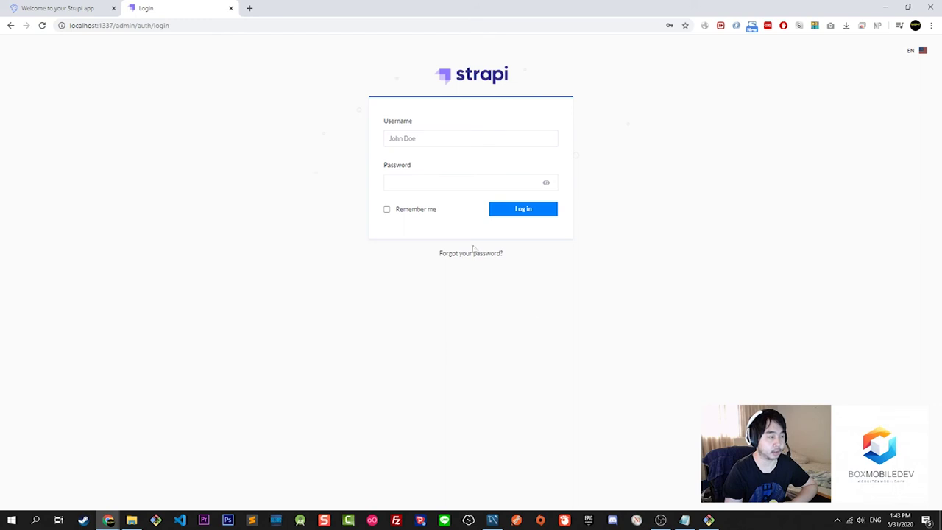
# Sign back in with the administrator's username and password, reaching the welcome dashboard.
pyautogui.click(434, 139)
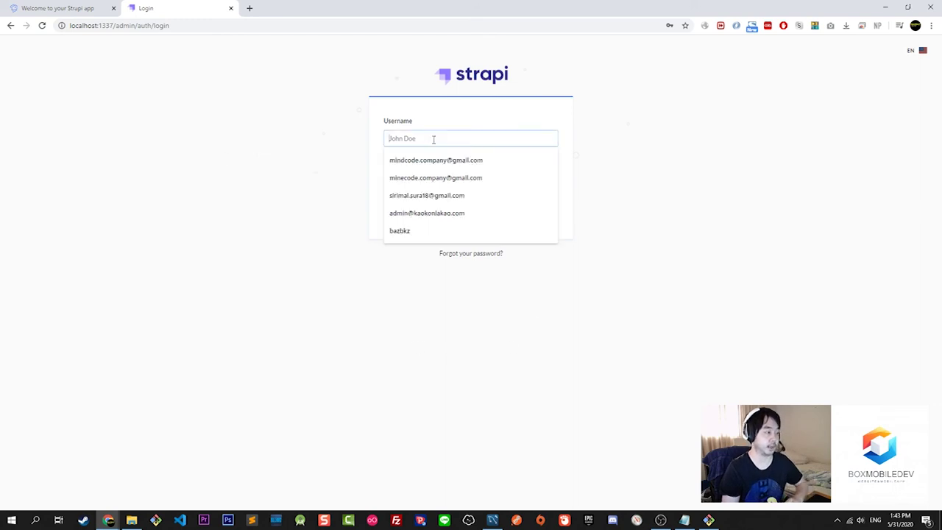
pyautogui.write('bazbkz')
pyautogui.press('Tab')
pyautogui.write('a************')
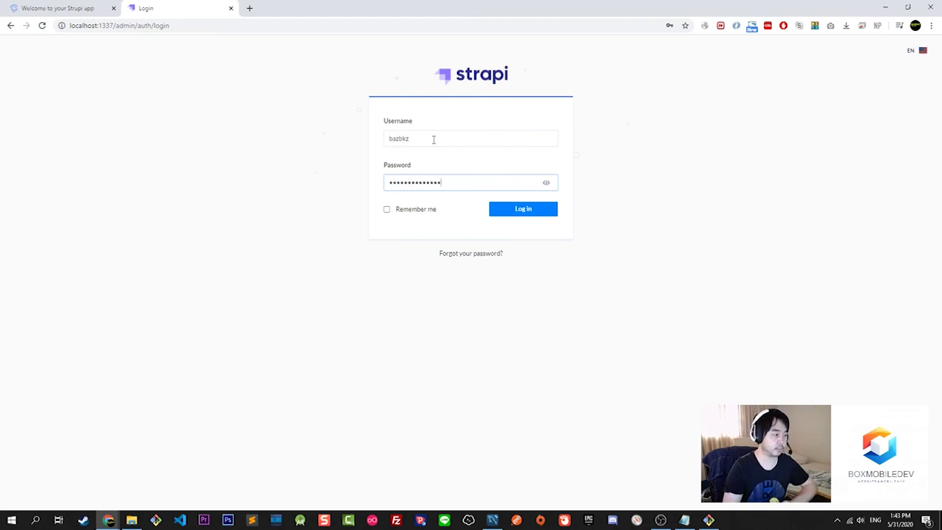
pyautogui.press('Return')
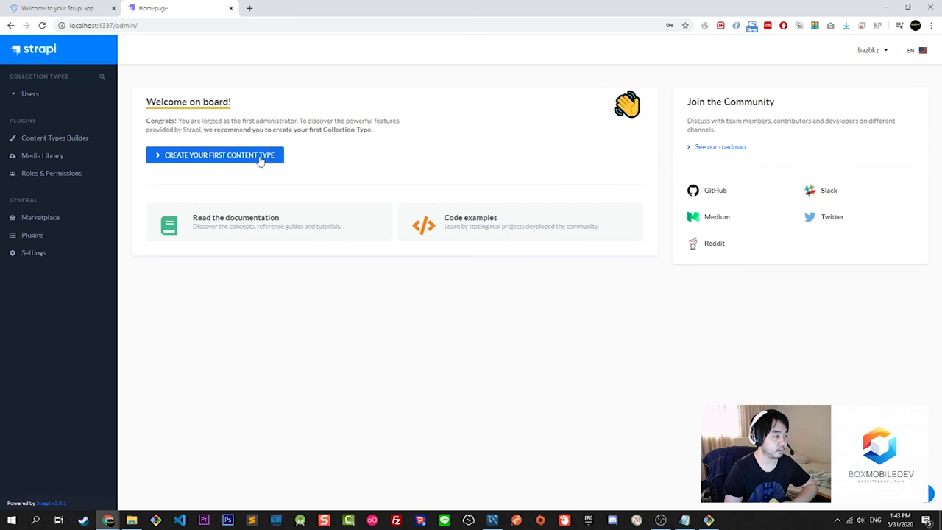
pyautogui.click(263, 156)
# Start a new collection type with the display name Restaurants.
pyautogui.click(389, 189)
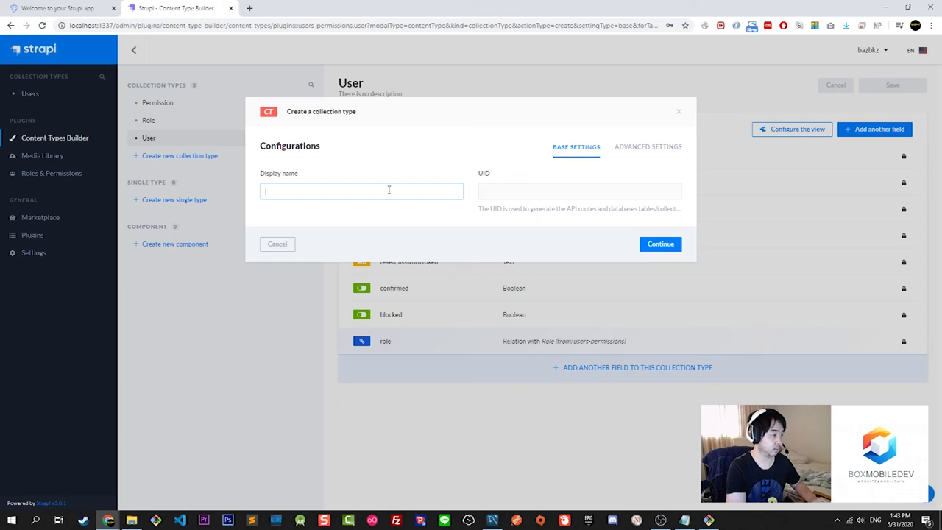
pyautogui.write('Re')
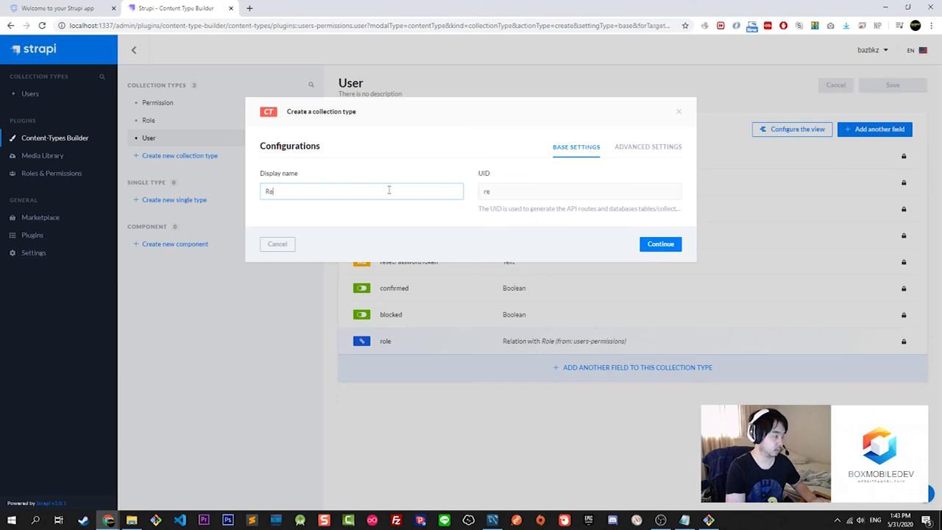
pyautogui.write('nts')
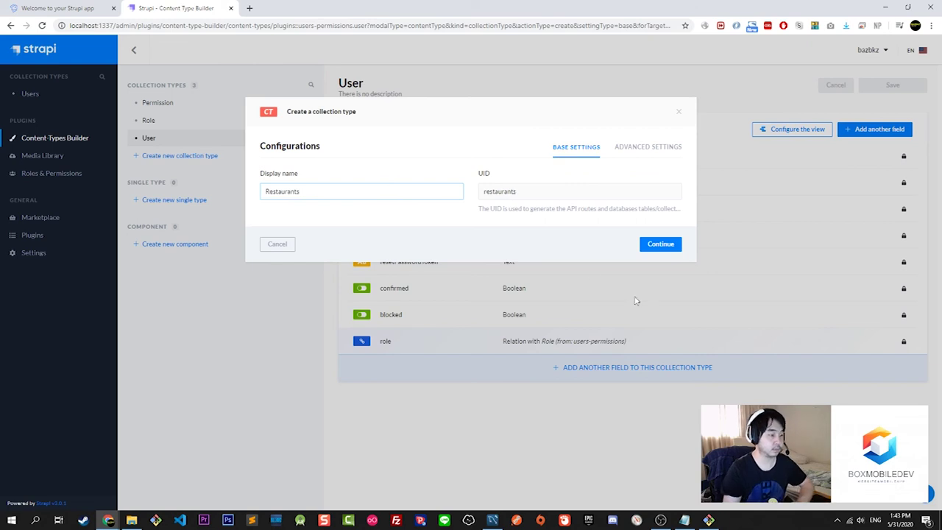
pyautogui.click(661, 245)
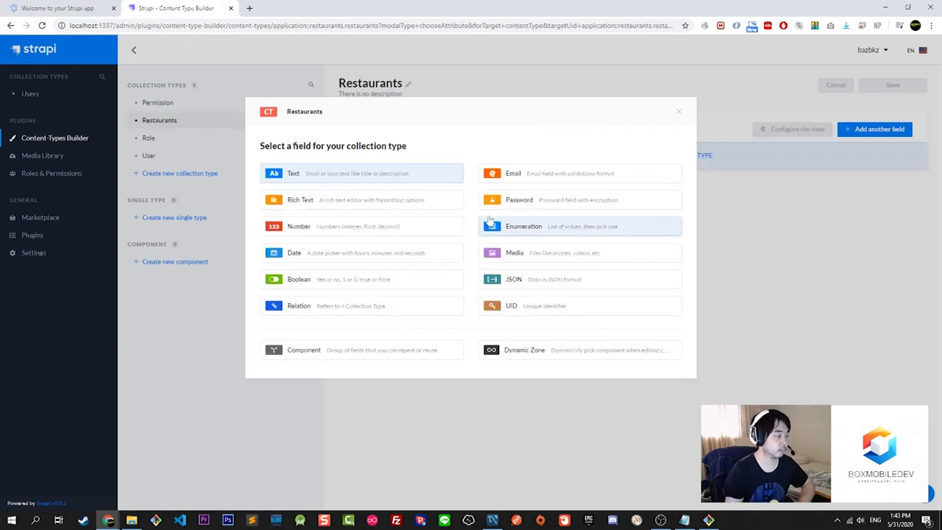
# Add a short-text field 'name' set as private and required.
pyautogui.click(388, 177)
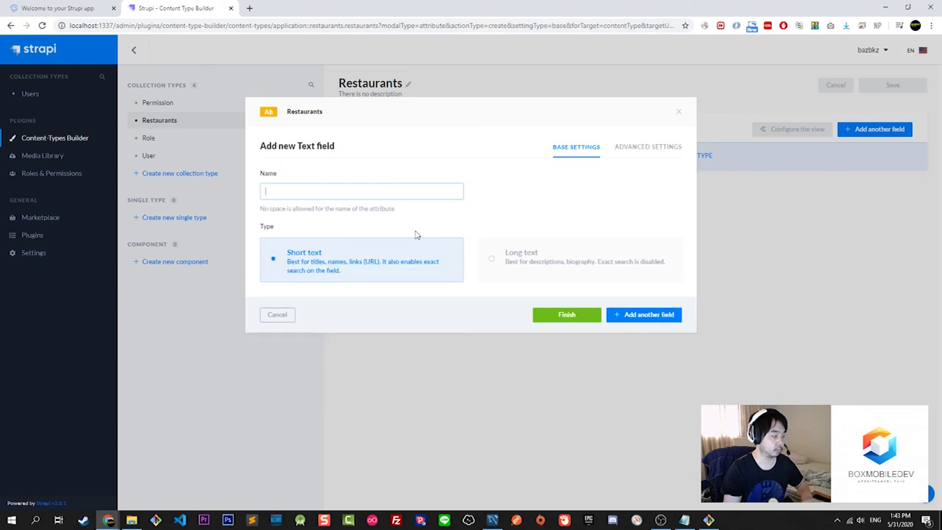
pyautogui.write('name')
pyautogui.click(500, 261)
pyautogui.click(404, 265)
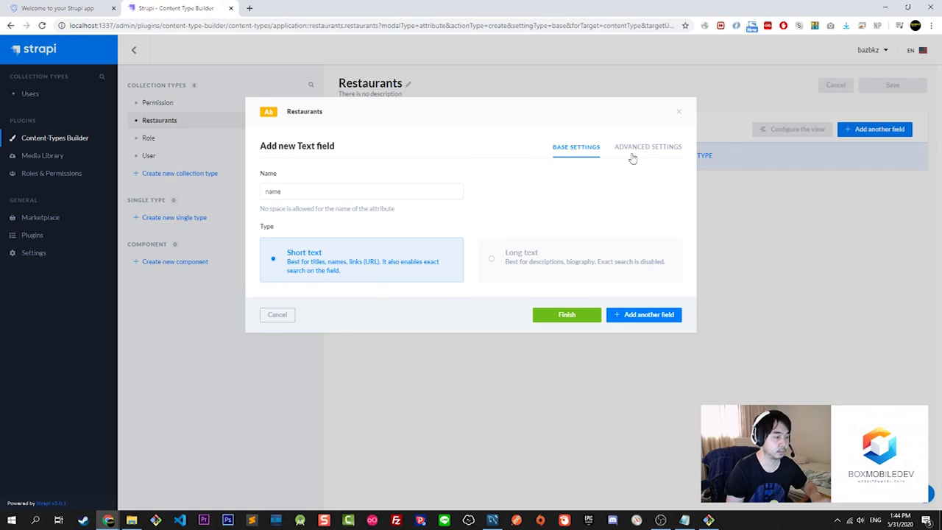
pyautogui.click(632, 155)
pyautogui.click(301, 292)
pyautogui.click(296, 327)
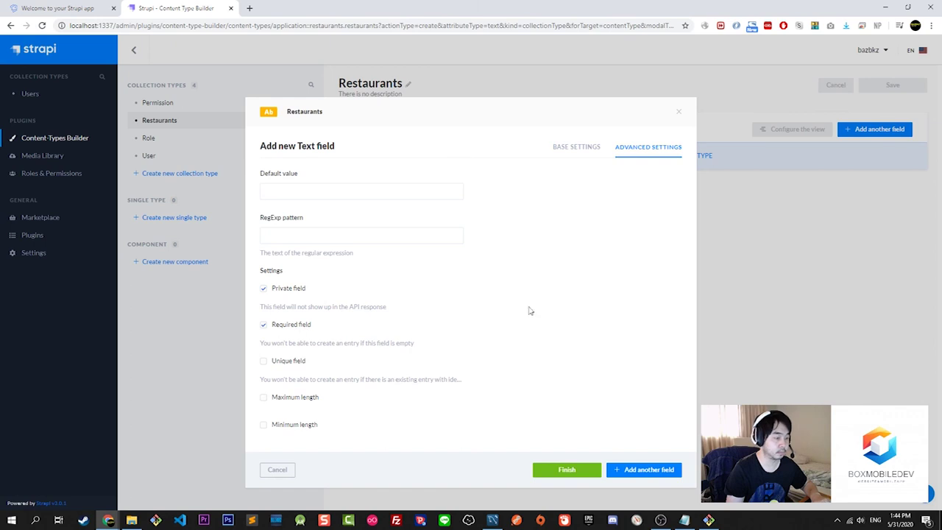
pyautogui.click(639, 470)
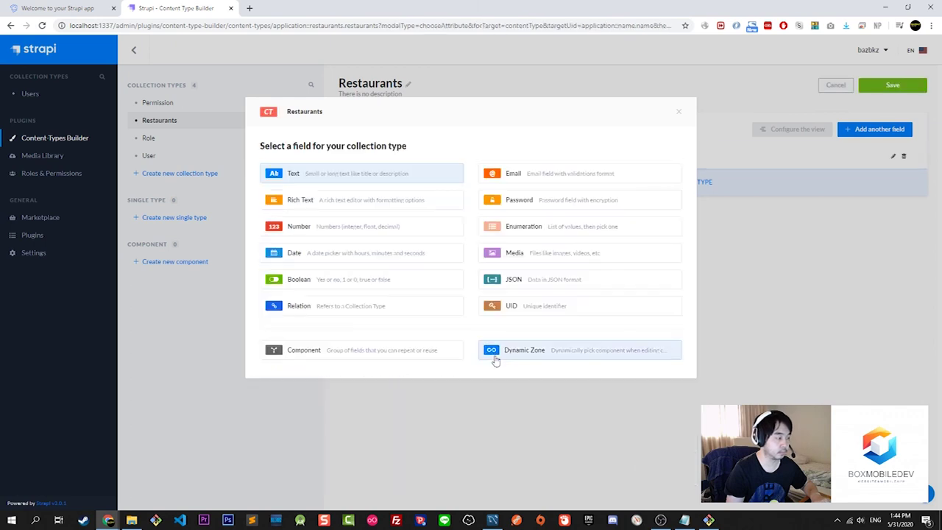
# Add a Rich text field 'description', finish, and open the empty Restaurants list.
pyautogui.click(366, 200)
pyautogui.write('description')
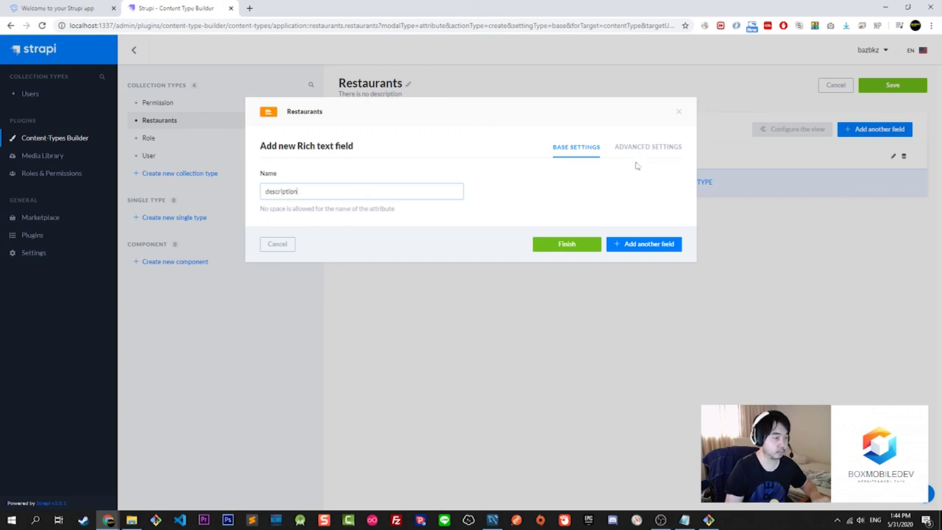
pyautogui.click(639, 149)
pyautogui.click(294, 243)
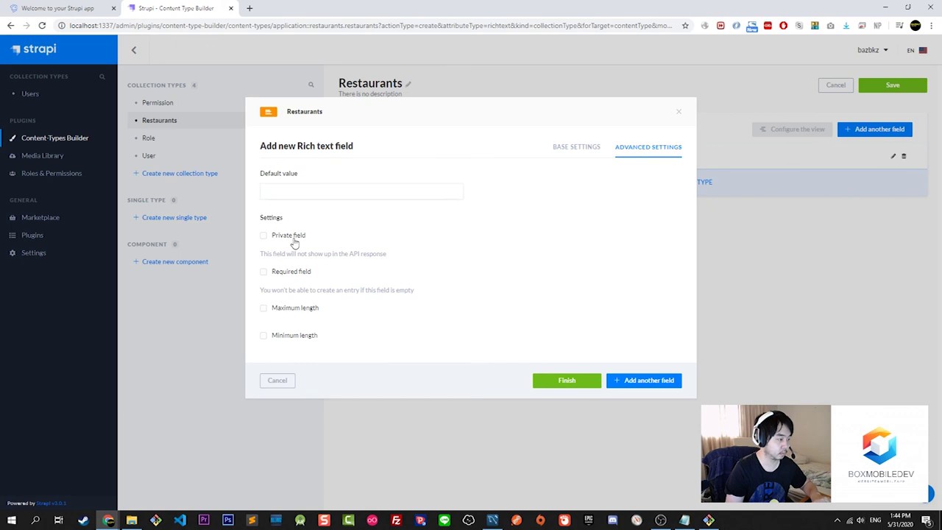
pyautogui.click(595, 385)
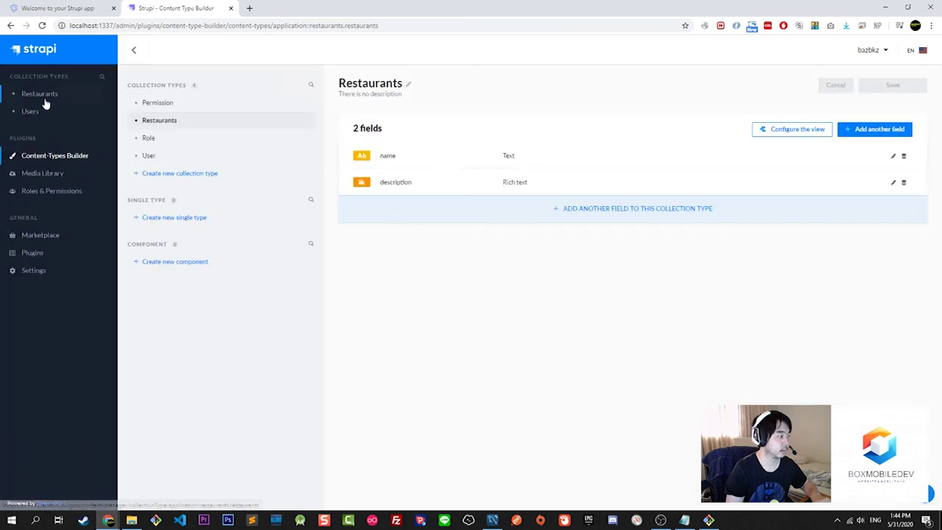
pyautogui.click(40, 94)
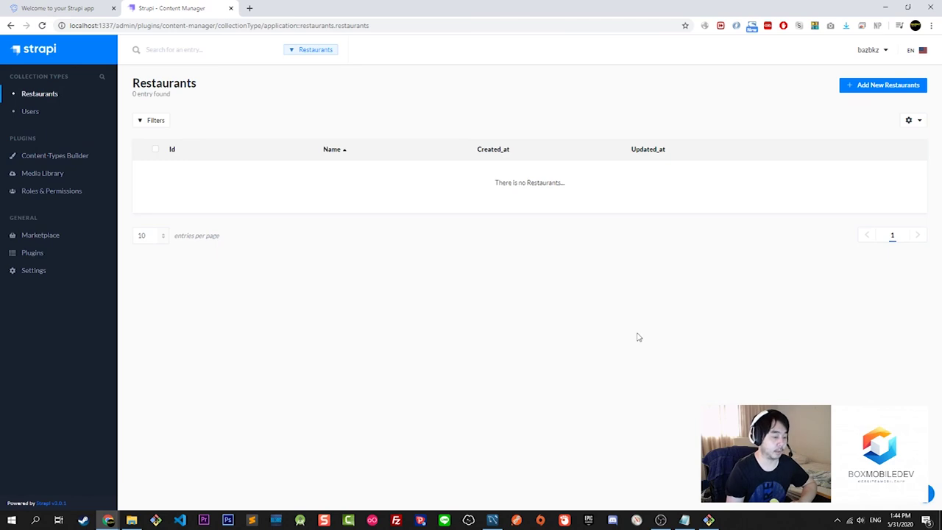
# Refresh the schema tree and expand mydb's restaurants table showing id, name, description, created_at, updated_at.
pyautogui.click(493, 520)
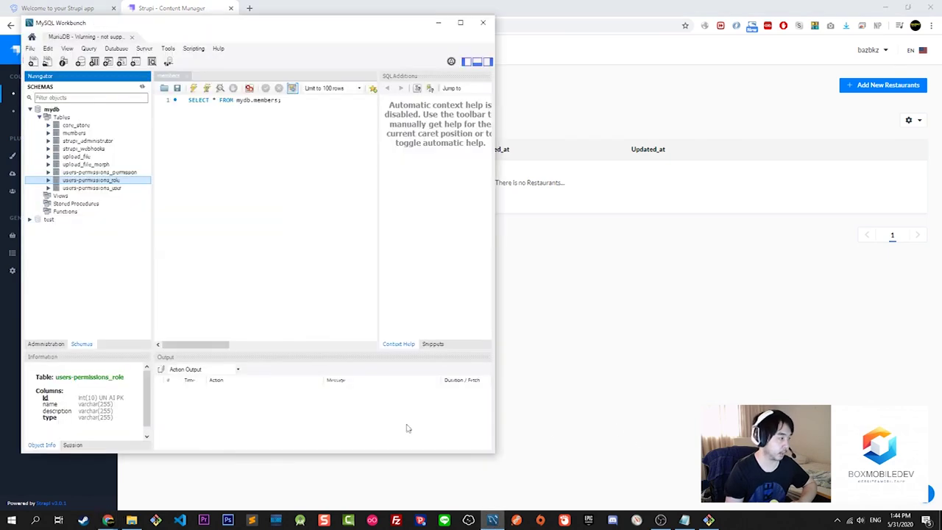
pyautogui.moveTo(282, 28); pyautogui.dragTo(477, 42)
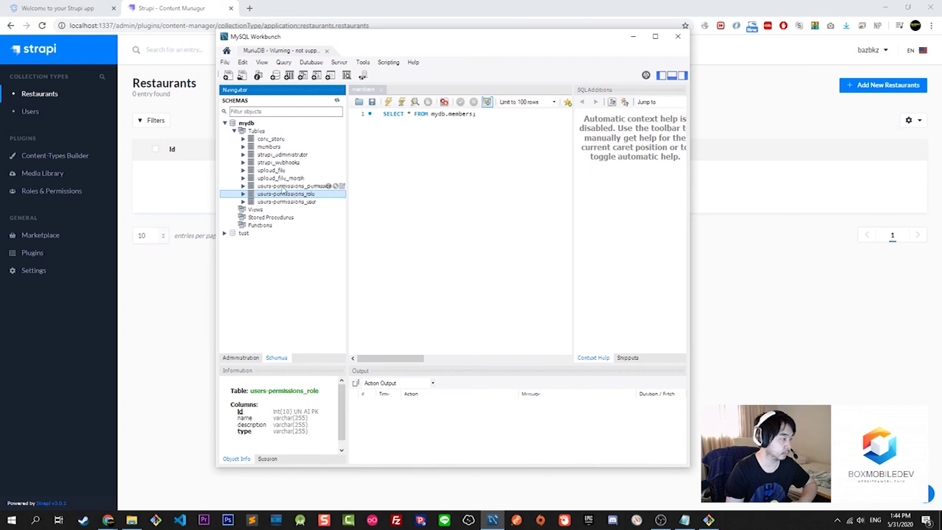
pyautogui.click(338, 101)
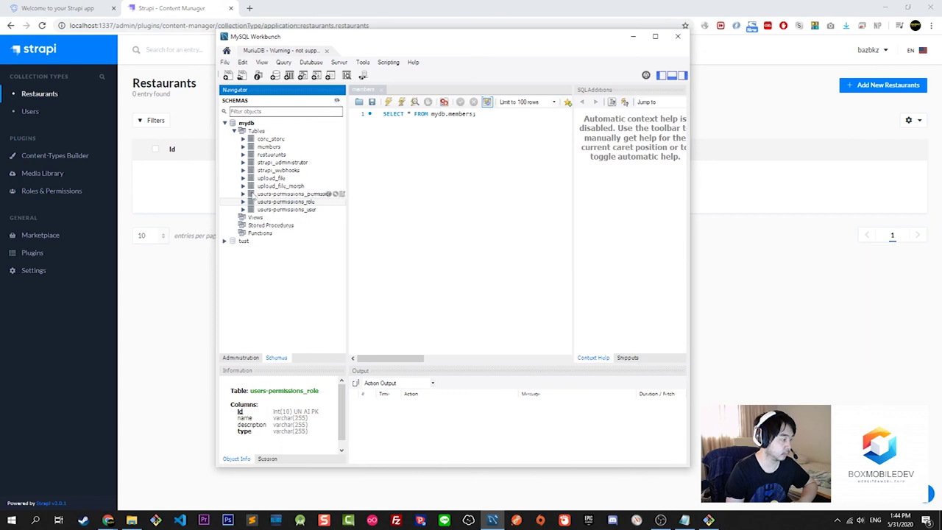
pyautogui.click(243, 178)
pyautogui.click(243, 178)
pyautogui.click(243, 170)
pyautogui.click(243, 171)
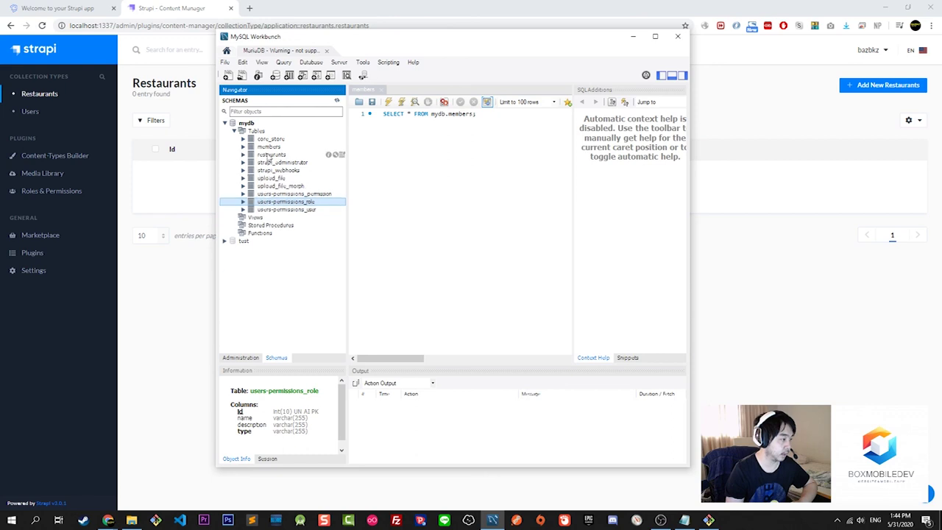
pyautogui.click(269, 156)
pyautogui.click(246, 155)
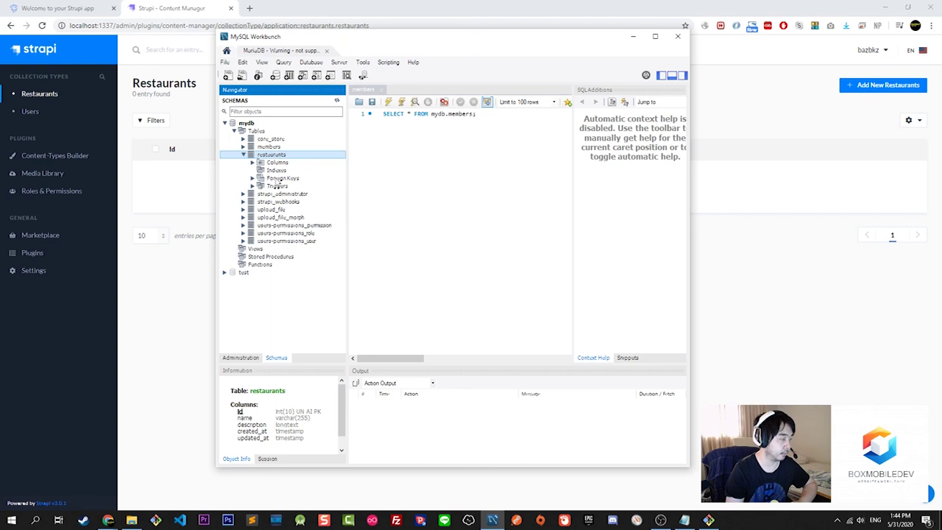
pyautogui.click(244, 155)
pyautogui.hotkey('alt', 'Tab')
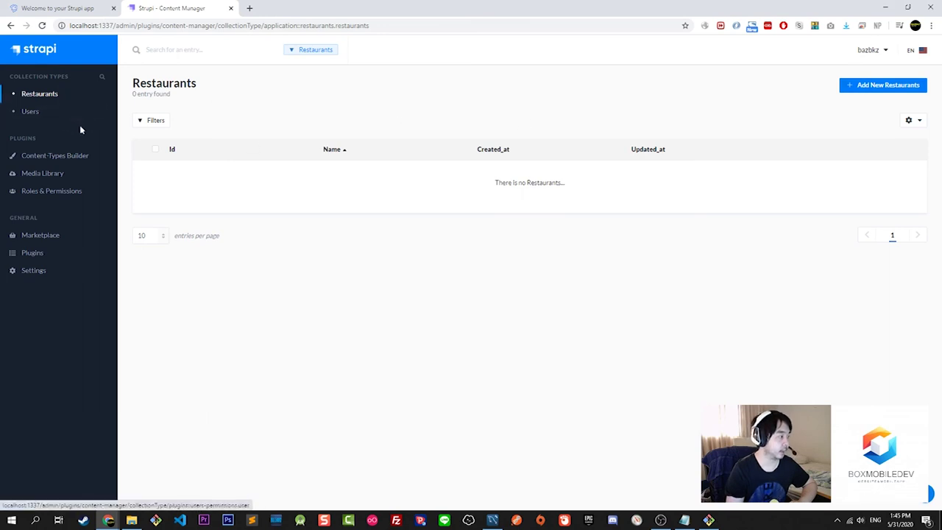
# Open Restaurants in the Content-Types Builder, showing name (Text) and description (Rich text).
pyautogui.click(83, 157)
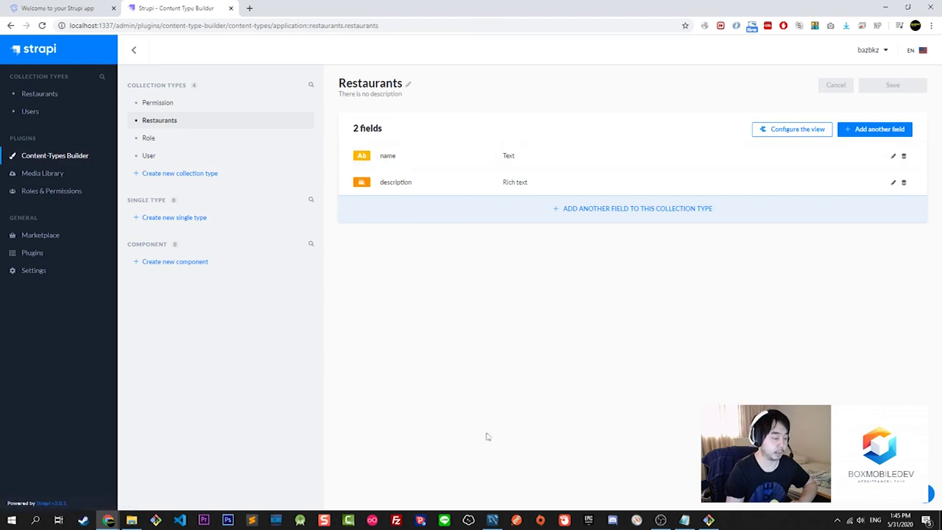
pyautogui.click(492, 520)
pyautogui.click(492, 521)
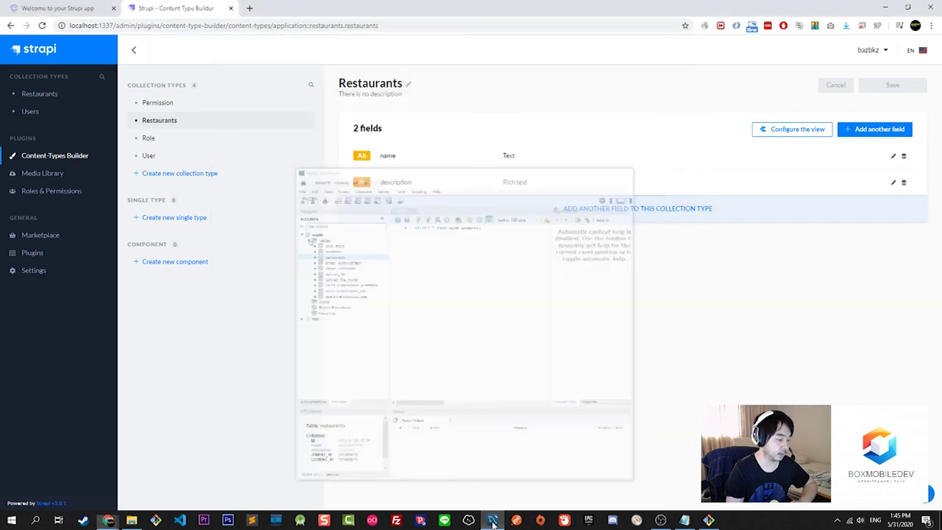
pyautogui.click(492, 520)
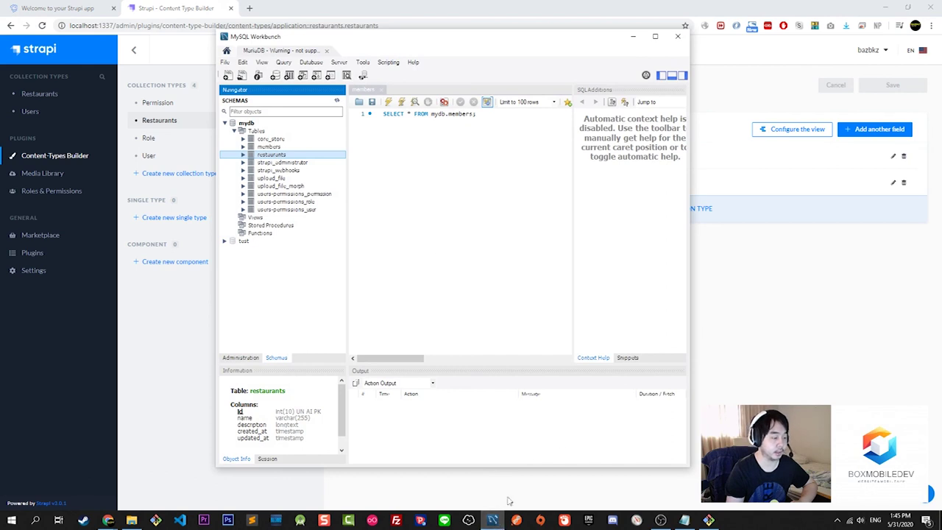
pyautogui.click(492, 520)
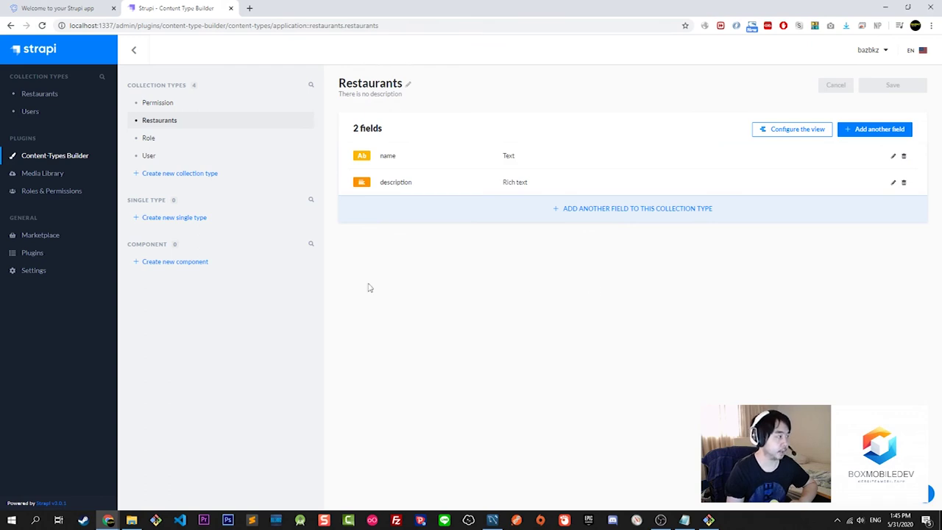
pyautogui.click(661, 521)
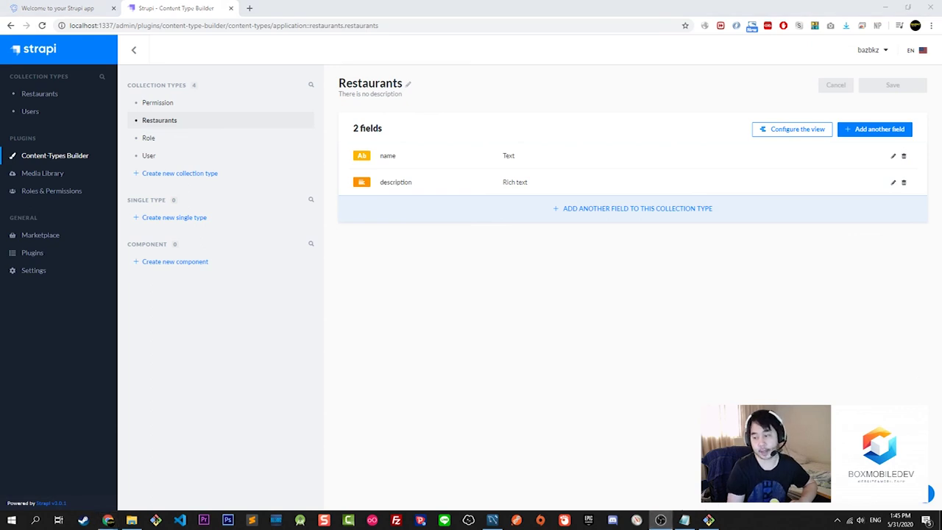